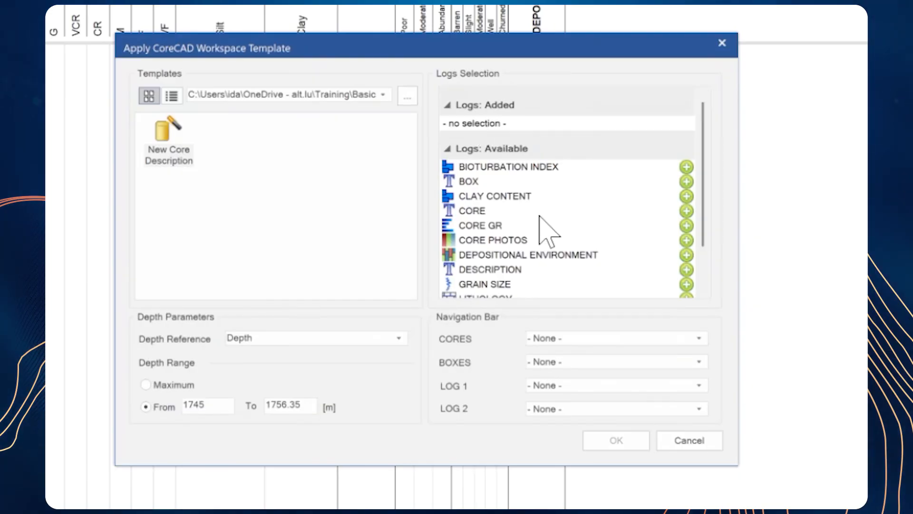
Step: Add the DESCRIPTION, GRAIN SIZE, LITHOLOGY, SEDIMENTARY STRUCTURE and CORE PHOTOS logs to the New Core Description workspace template
scroll(539, 216, down, 3)
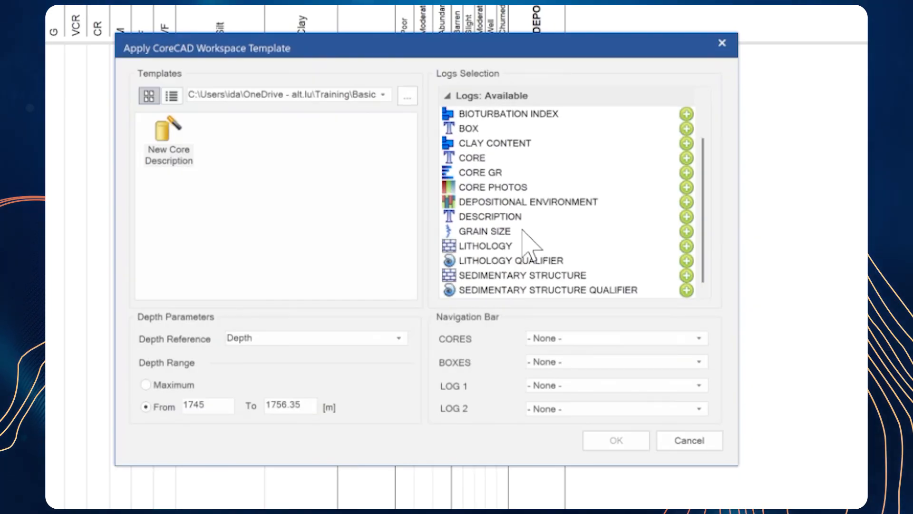
scroll(657, 245, up, 3)
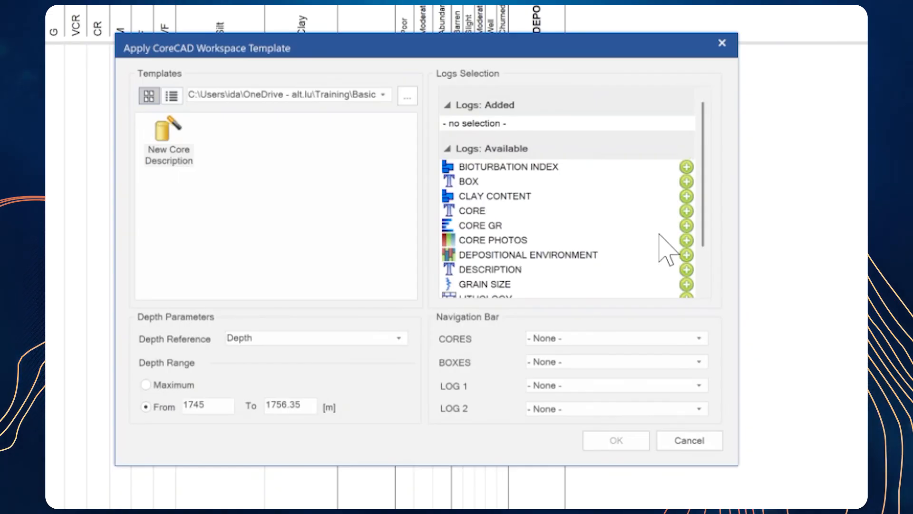
scroll(660, 231, down, 3)
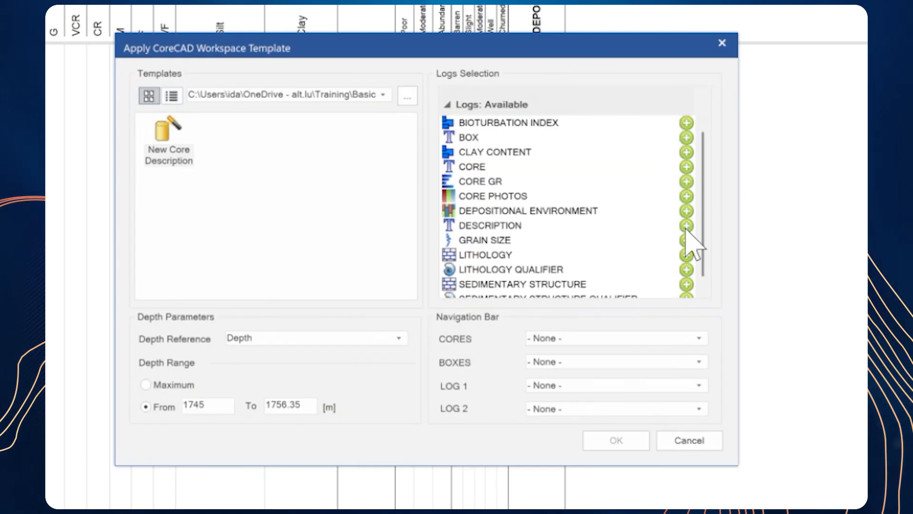
click(687, 226)
click(686, 231)
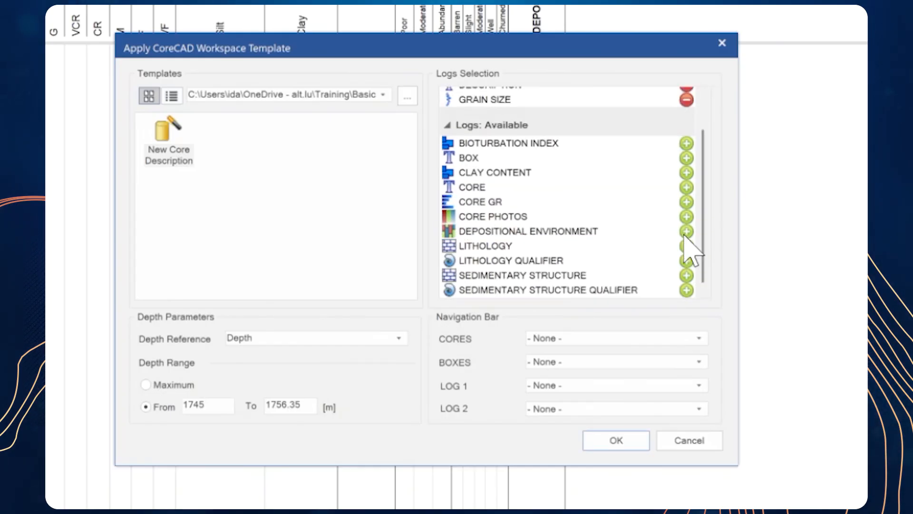
click(685, 245)
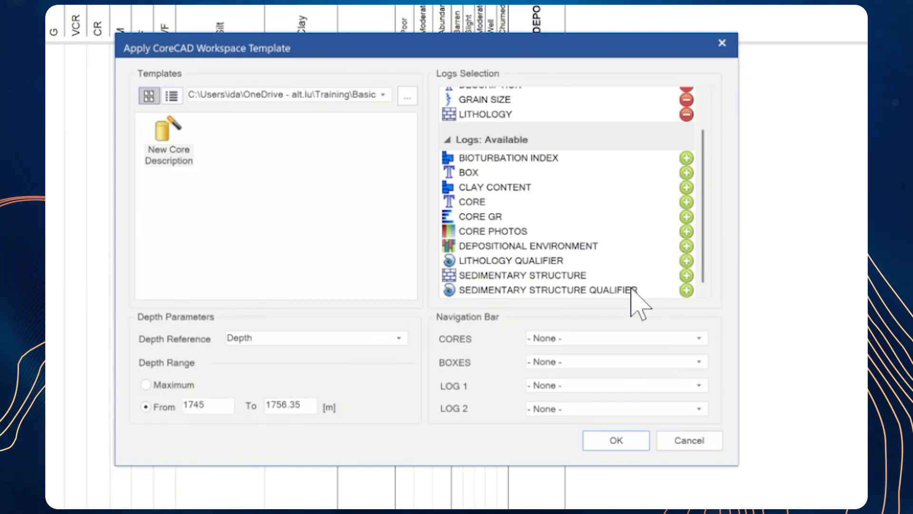
click(686, 275)
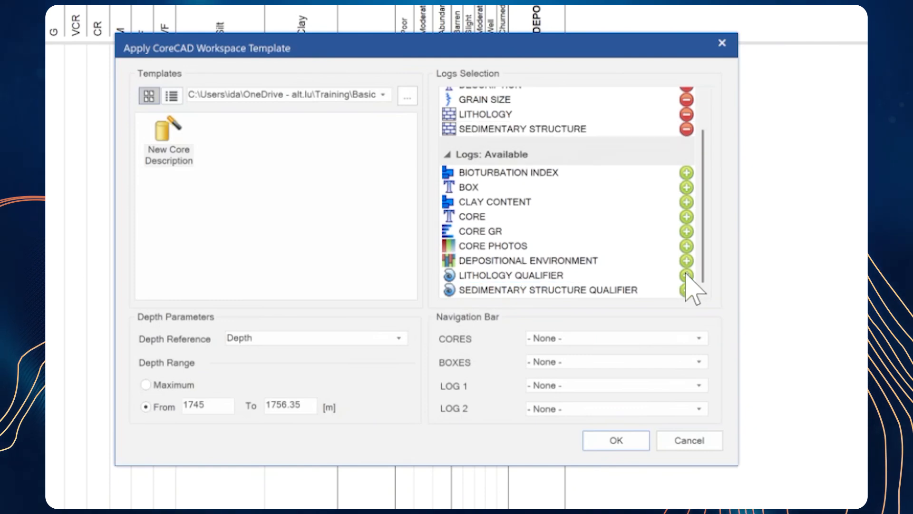
click(685, 243)
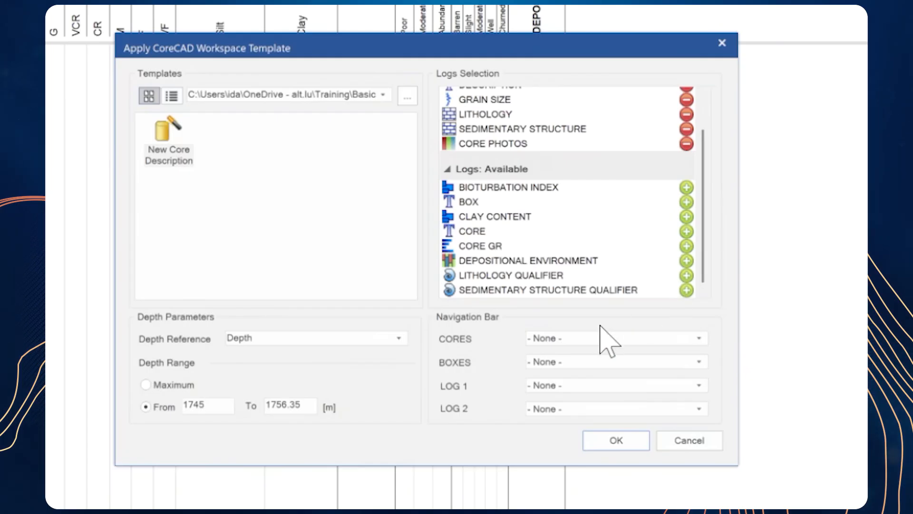
Step: Set the navigation bar to CORE for cores, BOX for boxes and CORE GR for log 1, and apply the workspace template
click(552, 337)
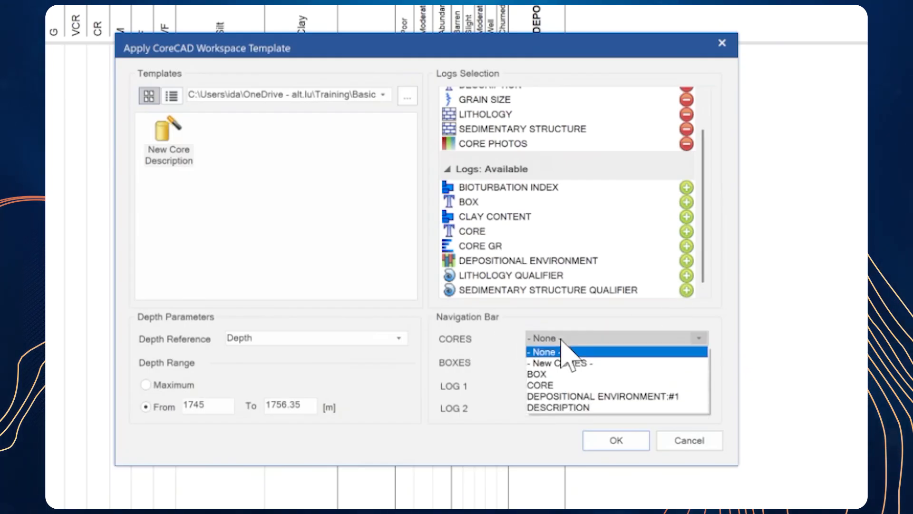
click(562, 385)
click(576, 362)
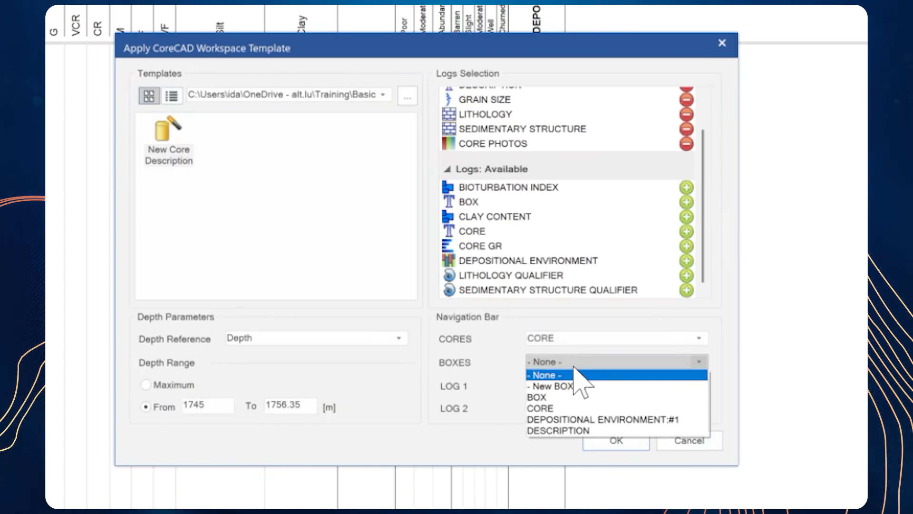
click(566, 396)
click(578, 385)
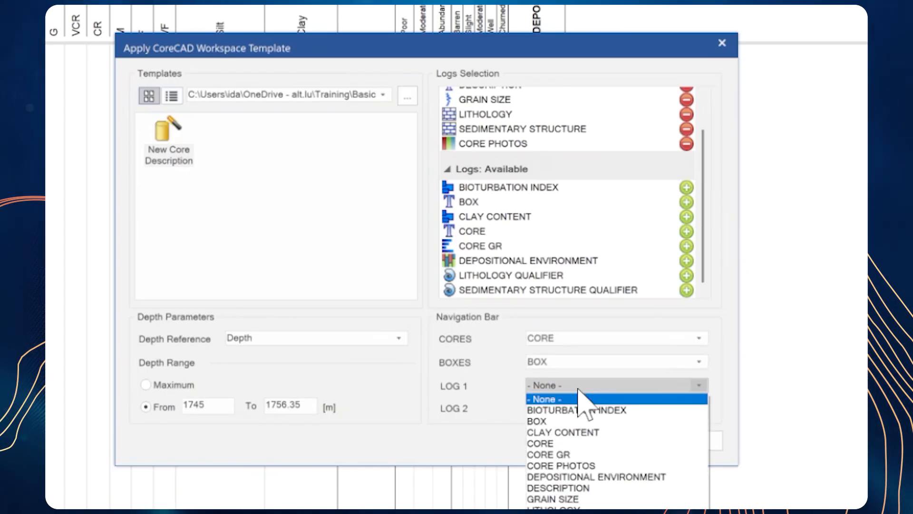
click(587, 453)
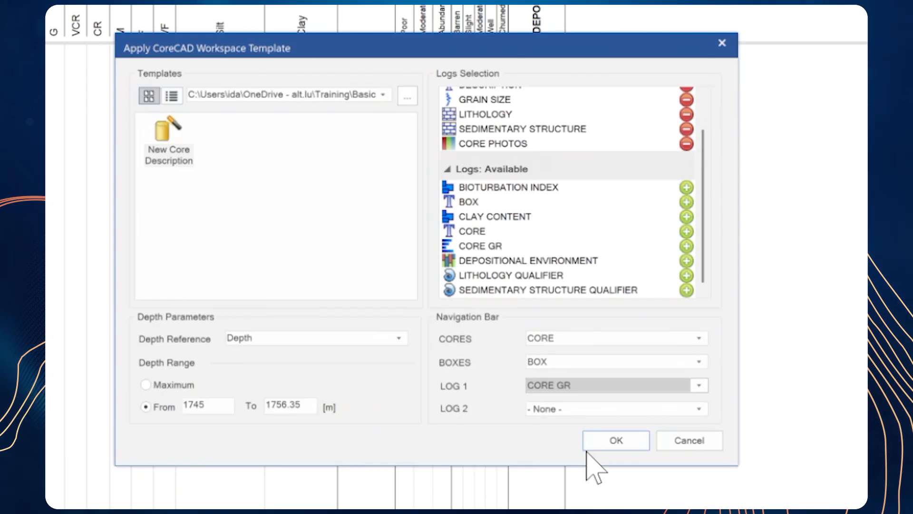
click(613, 442)
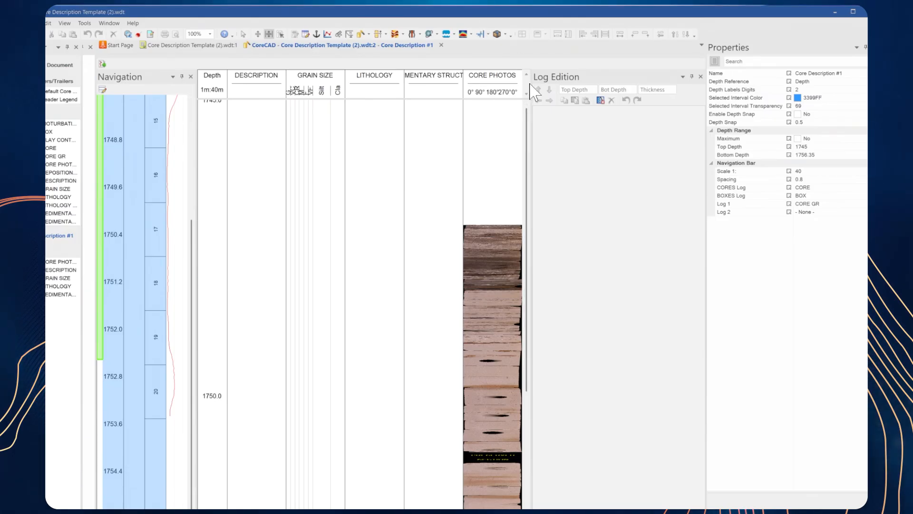
Step: Widen the log view and reorder its tracks so CORE PHOTOS directly follows Depth and DESCRIPTION comes last
drag(531, 85, 581, 86)
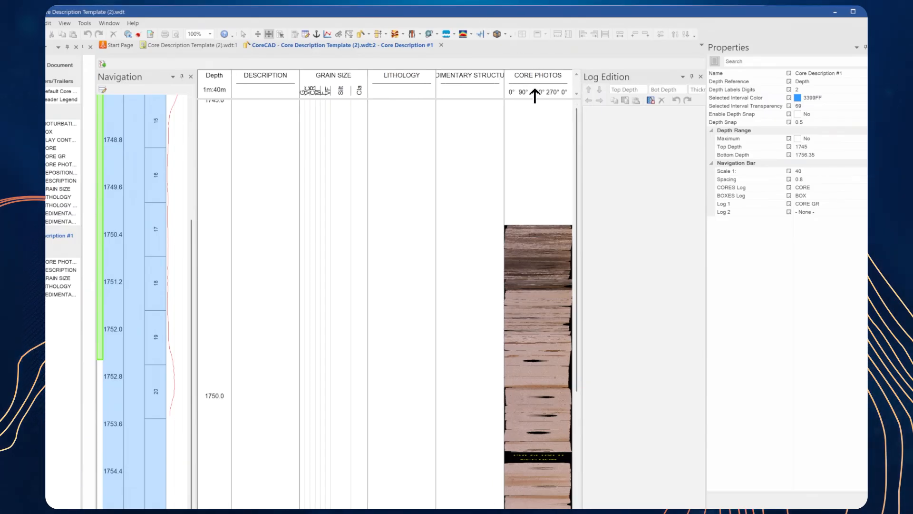
click(534, 90)
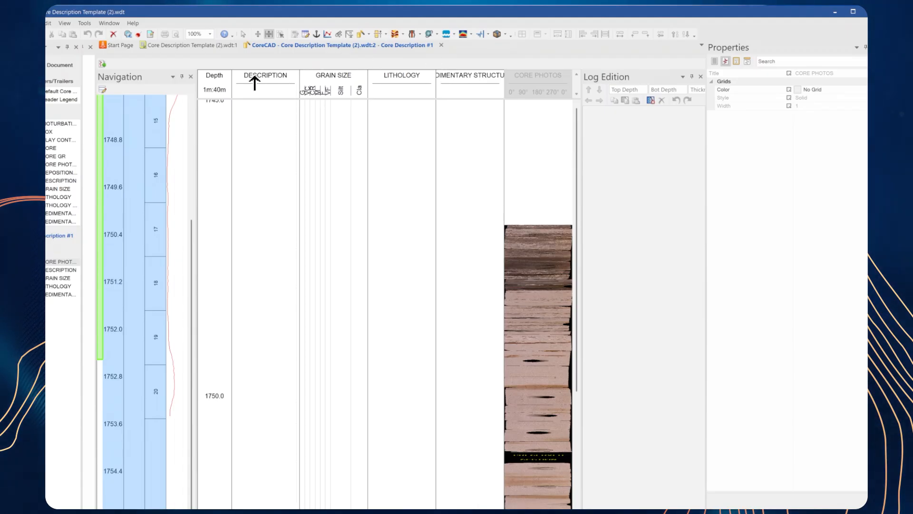
drag(233, 63, 233, 67)
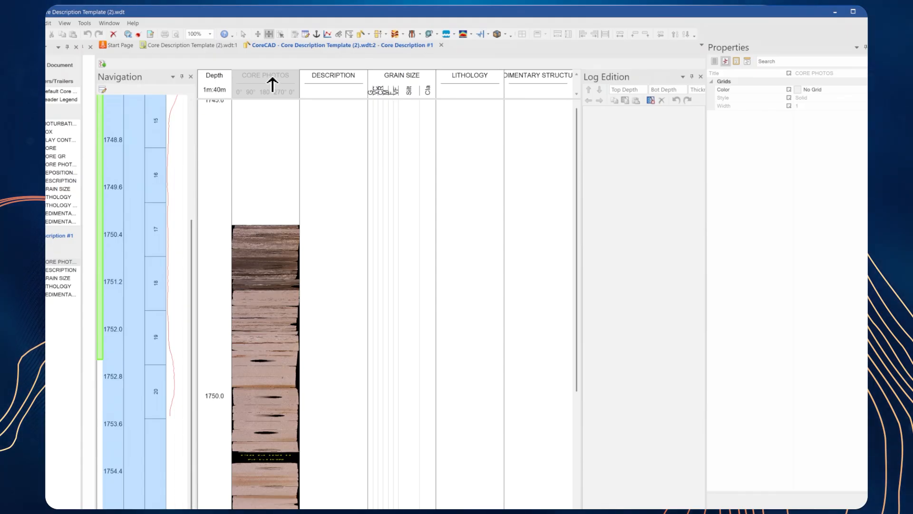
click(334, 84)
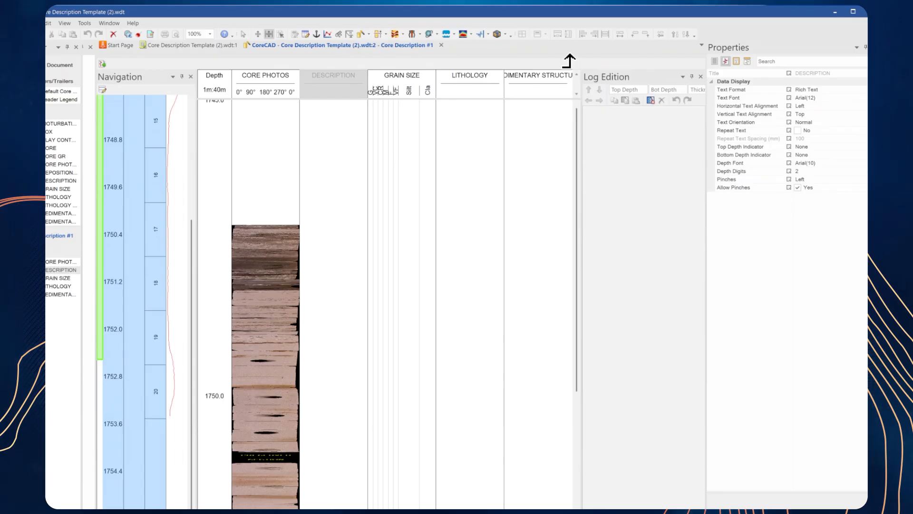
drag(569, 56, 572, 71)
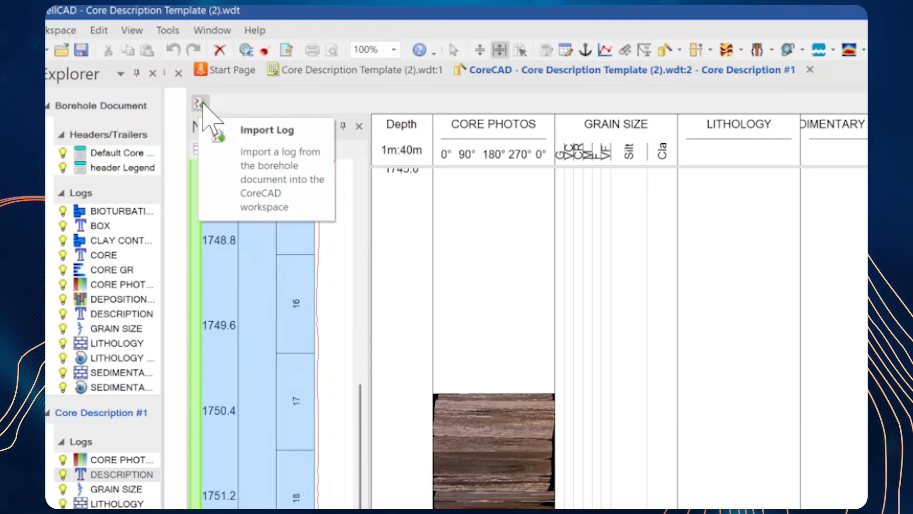
Step: Import the CLAY CONTENT log from the borehole document into the CoreCAD workspace
click(199, 103)
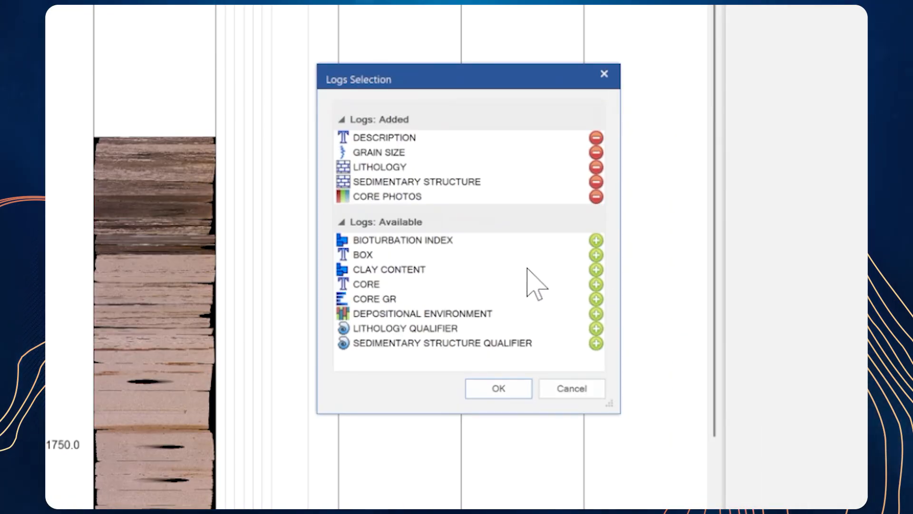
click(596, 269)
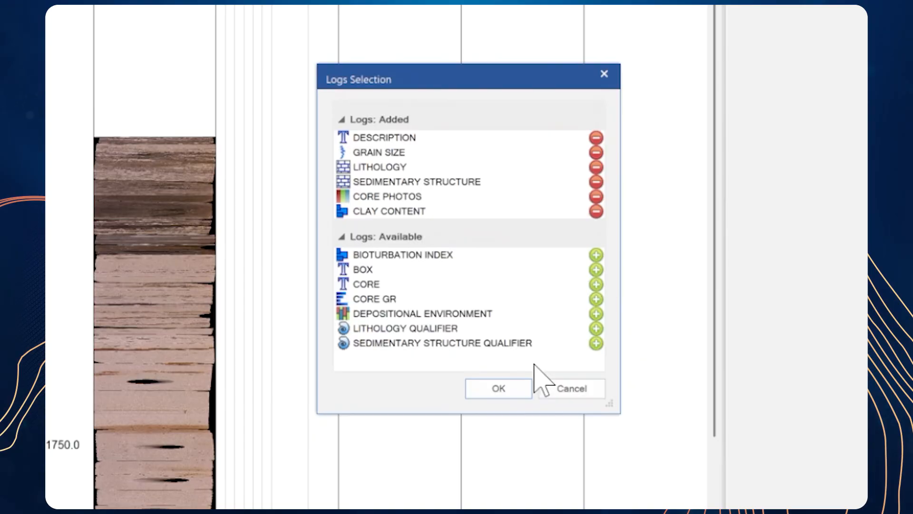
click(498, 388)
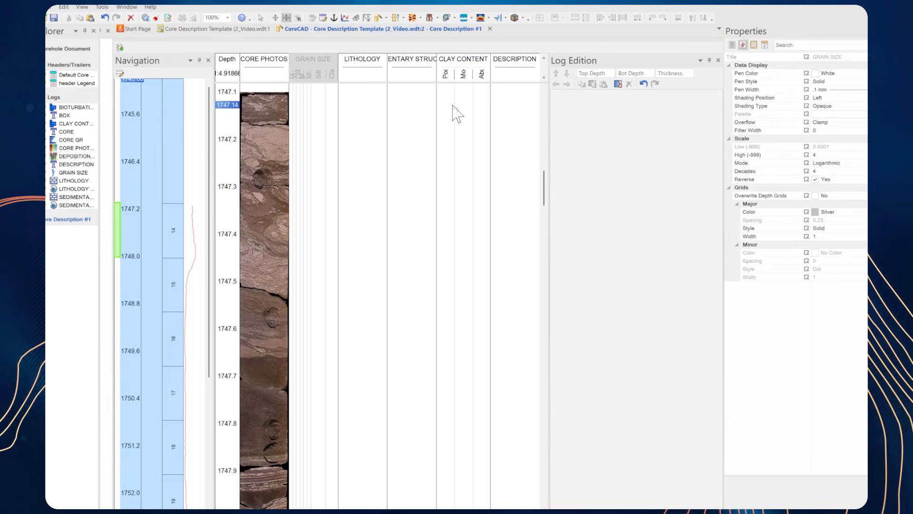
Step: Restrict the displayed core depth range to boxes 14, 15 and 16 in the navigation bar and browse that interval
mouse_move(544, 192)
mouse_down()
mouse_move(549, 173)
mouse_move(562, 296)
mouse_move(546, 233)
mouse_up()
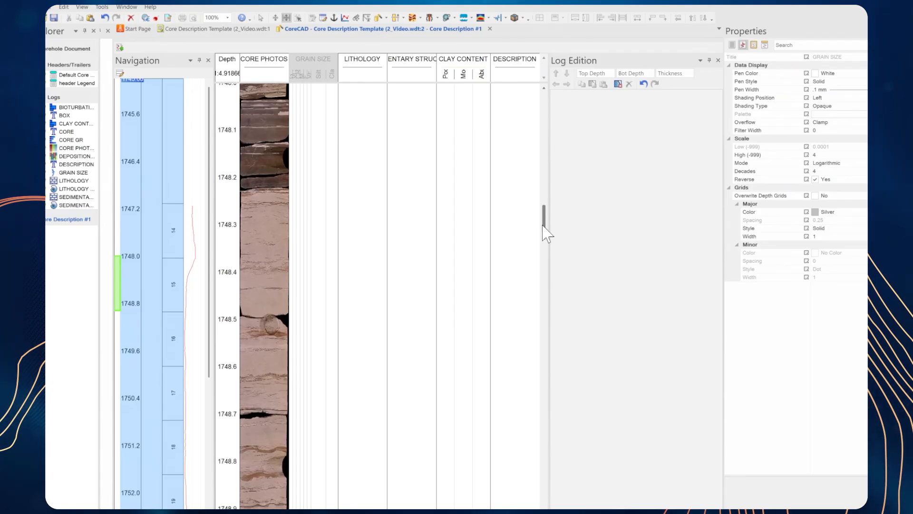
click(175, 230)
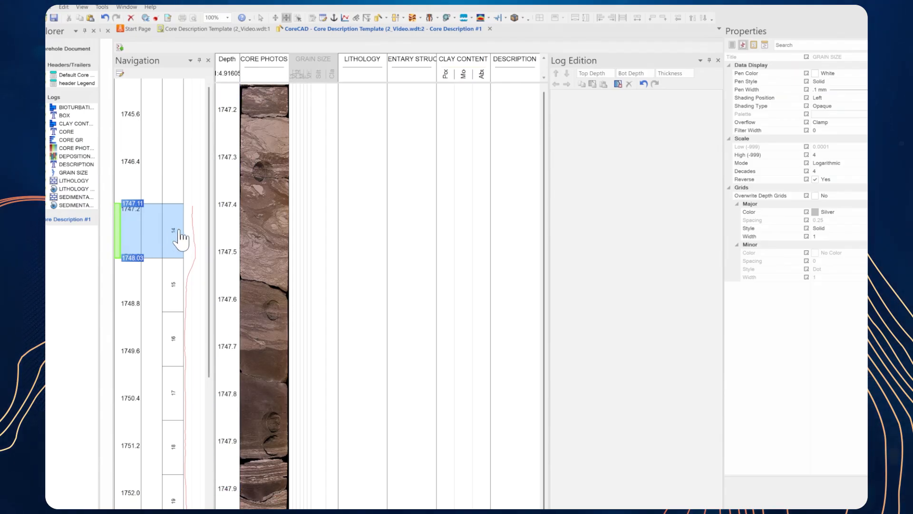
shift+click(175, 286)
shift+click(176, 334)
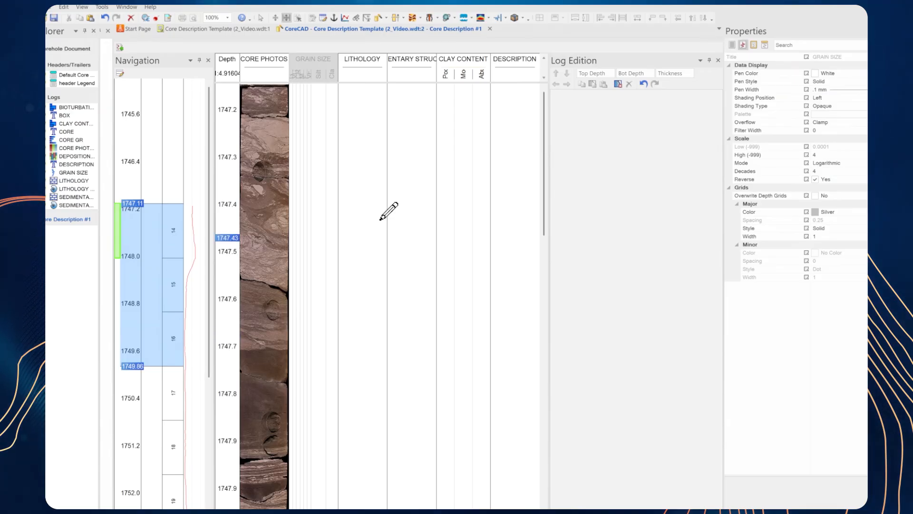
click(127, 312)
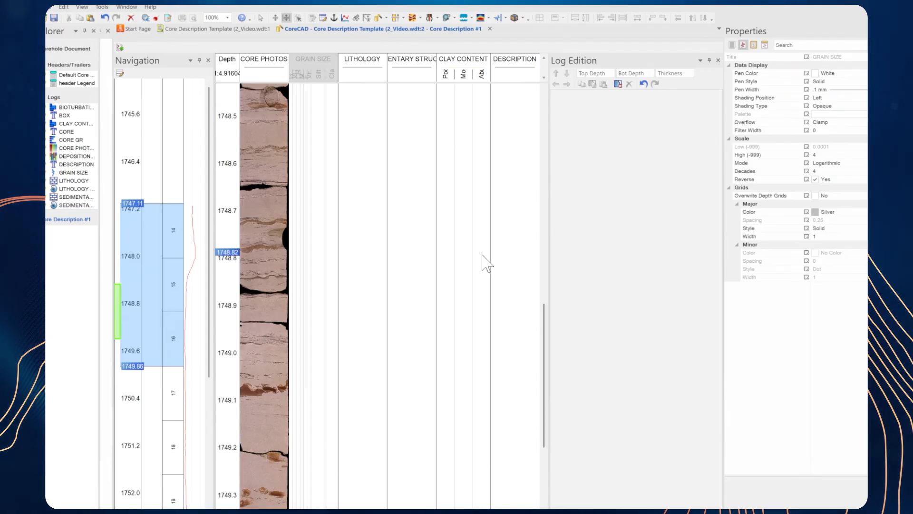
drag(544, 369, 562, 227)
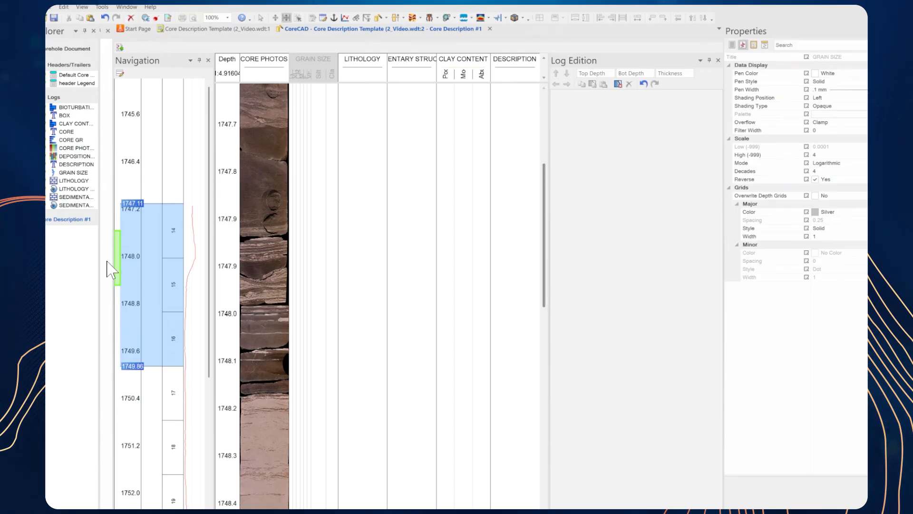
mouse_move(125, 268)
mouse_down()
mouse_move(126, 236)
mouse_move(128, 272)
mouse_up()
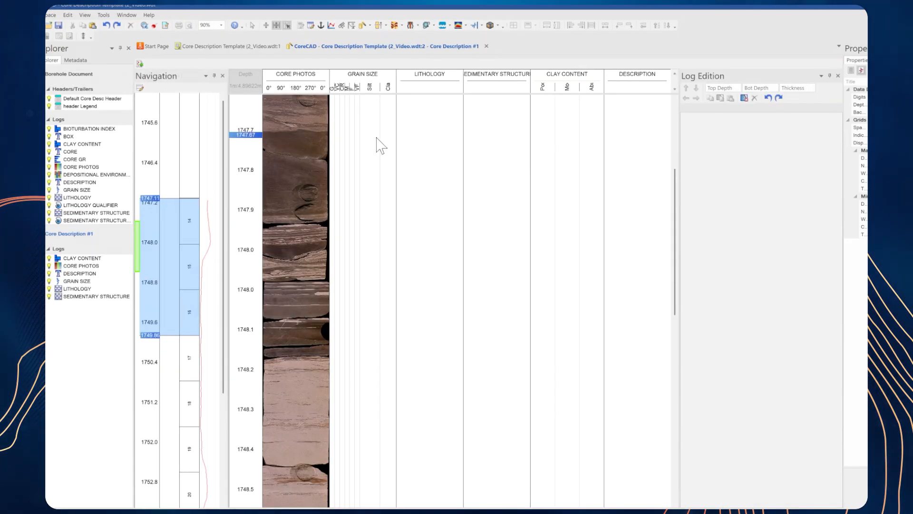
Step: Import the LITHOLOGY QUALIFIER log into the workspace and place the LITHOLOGY track directly after CORE PHOTOS
click(139, 64)
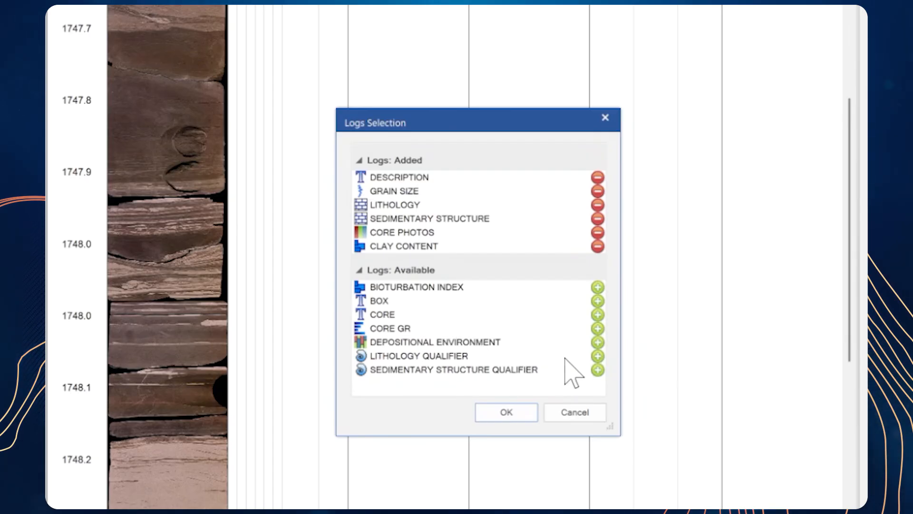
click(598, 355)
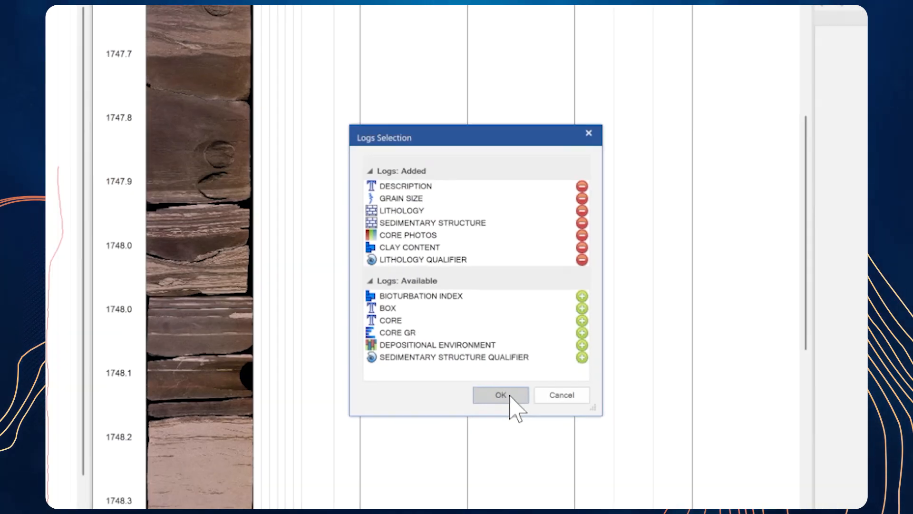
click(510, 396)
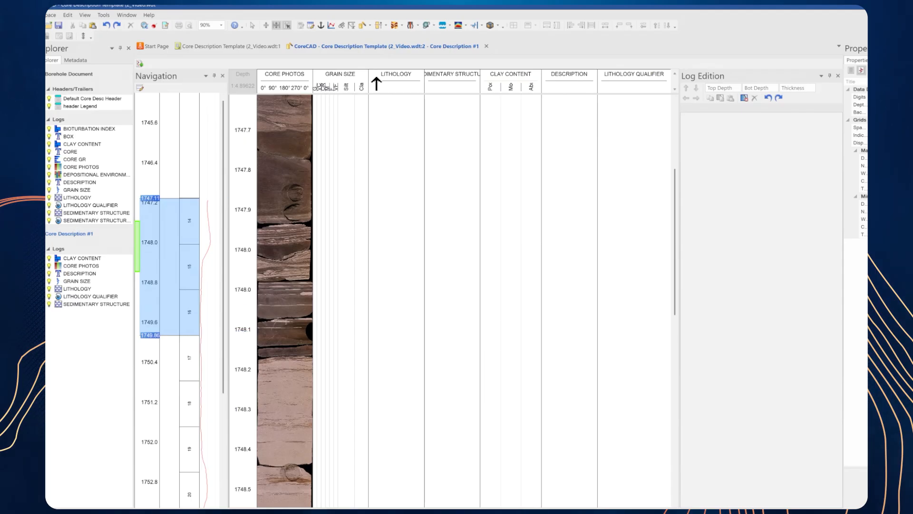
drag(401, 81, 328, 93)
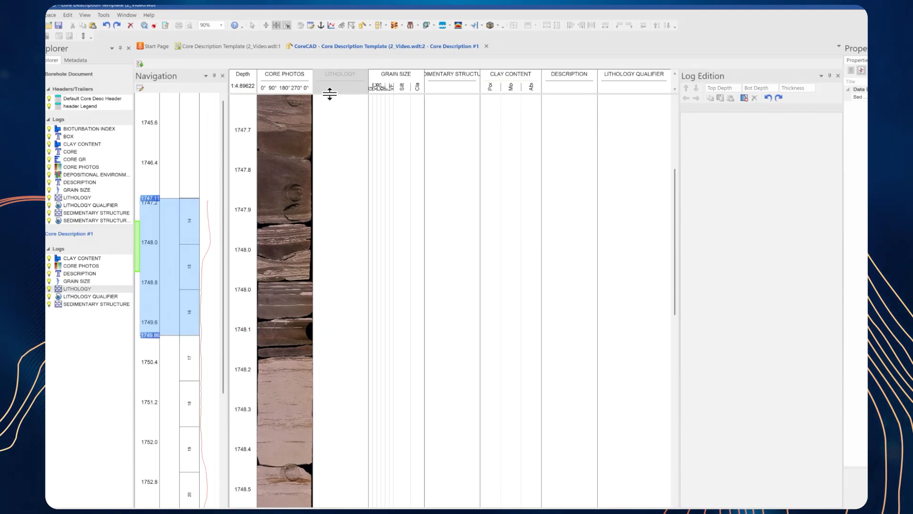
Step: Select the core interval from 1747.66 to 1747.86 m and assign it the Clay - Clay or clay shale lithology pattern
click(334, 139)
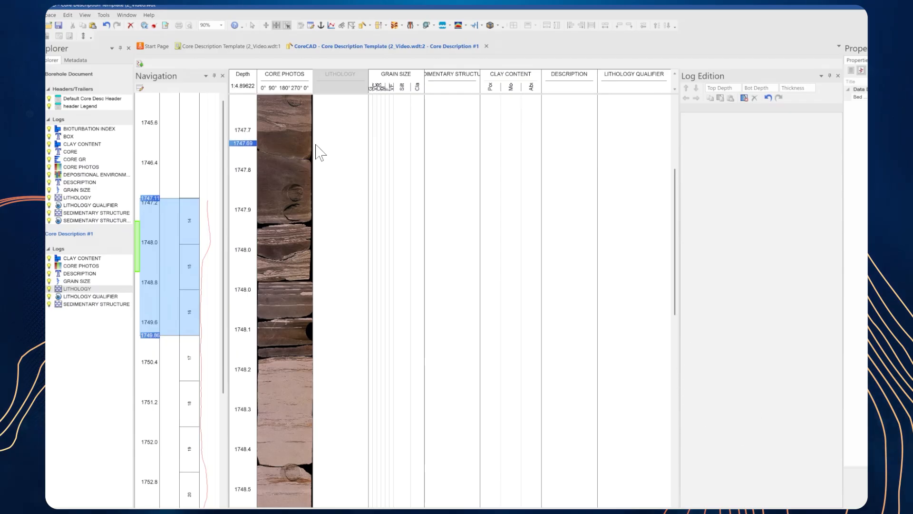
drag(402, 127, 408, 215)
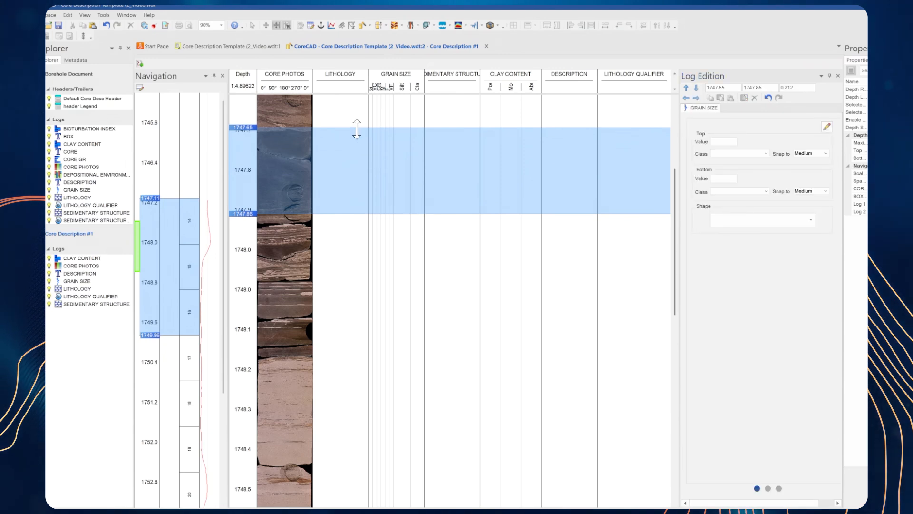
drag(357, 128, 356, 131)
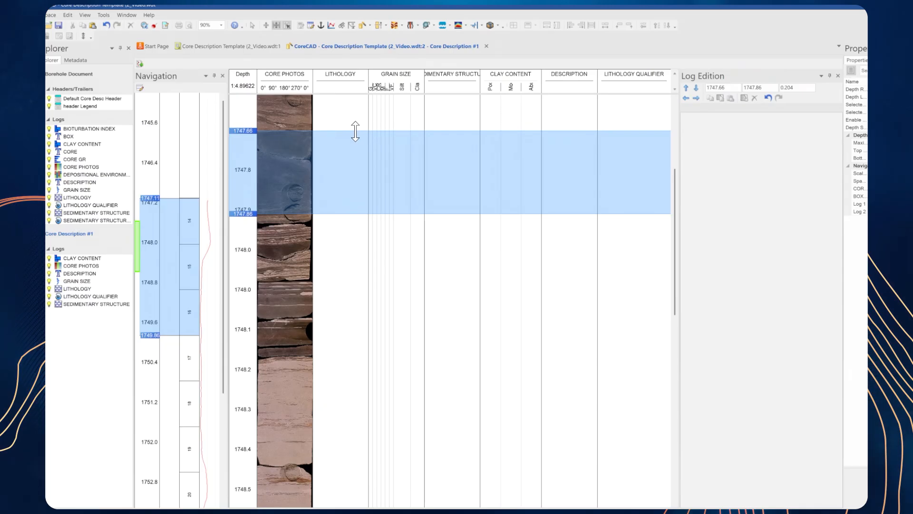
click(334, 156)
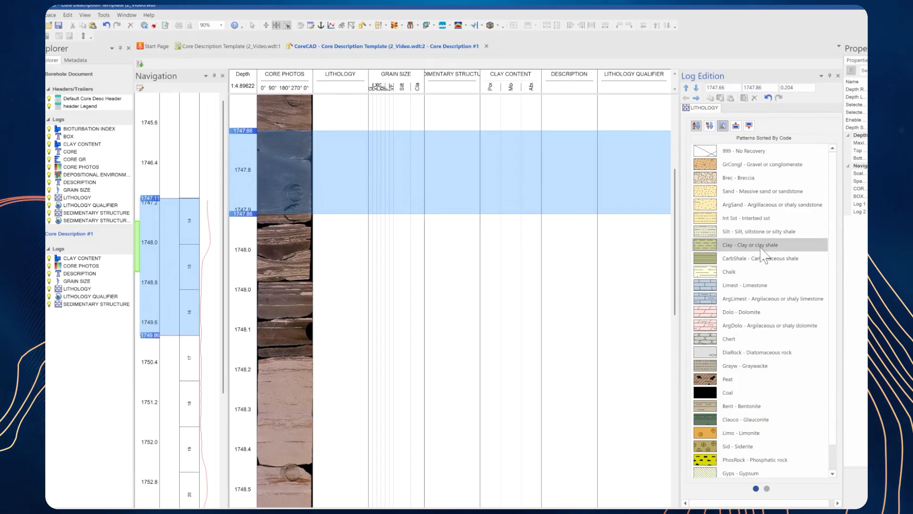
click(732, 247)
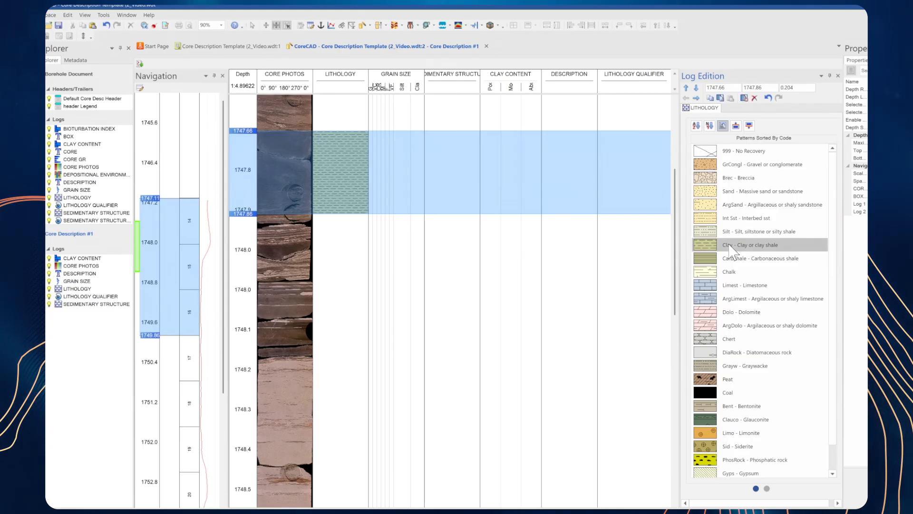
Step: Set the interval's grain size to Silt at the top and Clay at the bottom, using the DefaultShape#5 curve
click(696, 98)
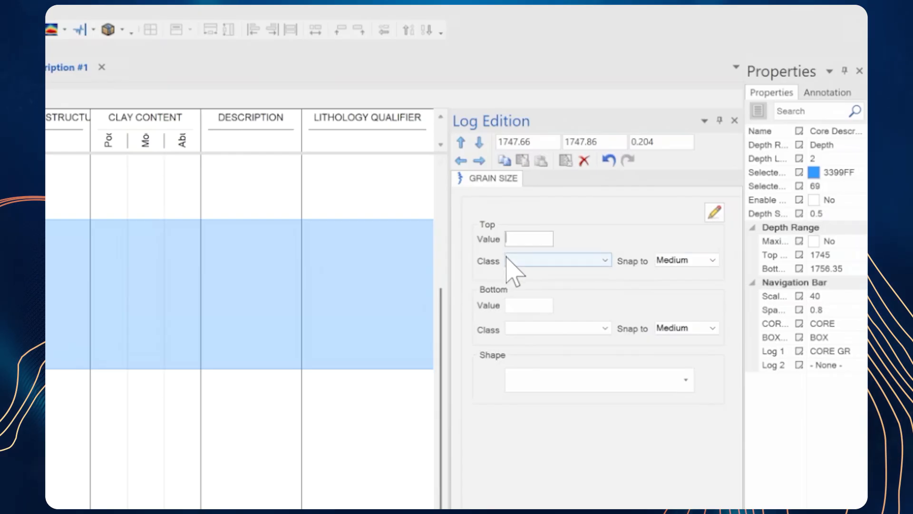
click(561, 260)
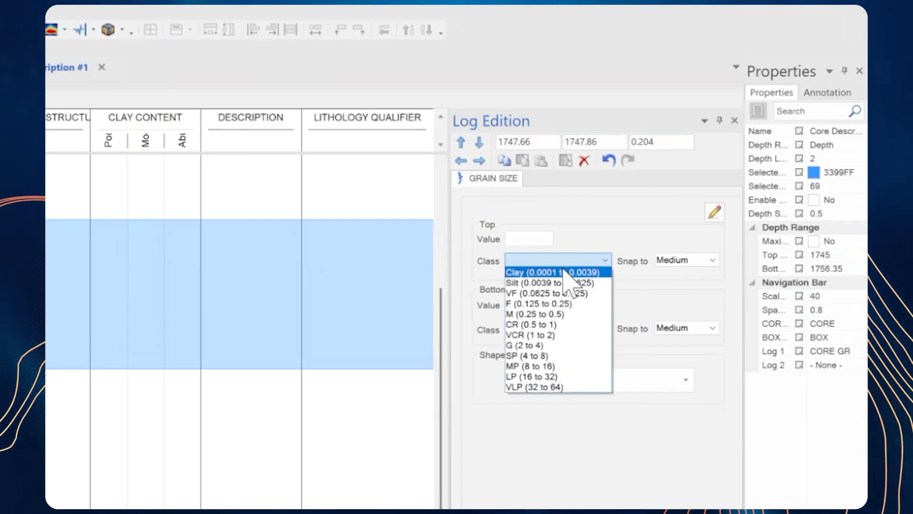
click(540, 283)
click(602, 328)
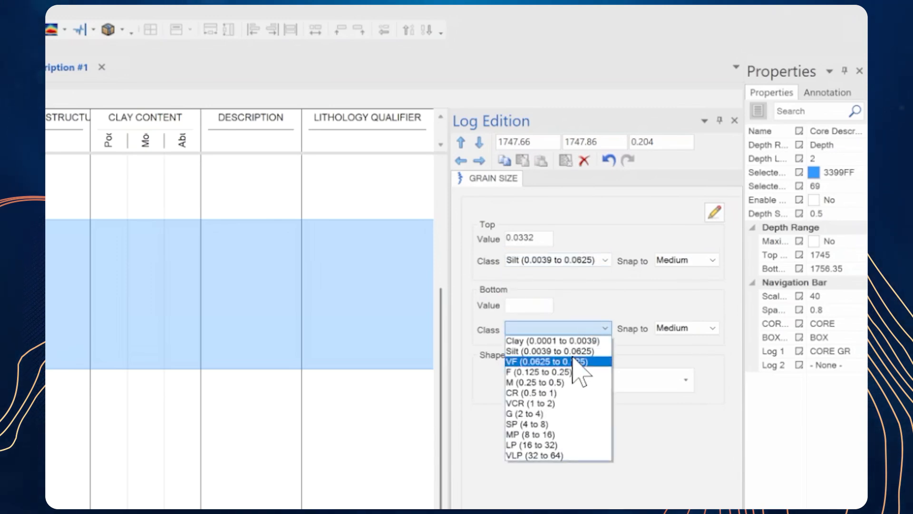
click(545, 341)
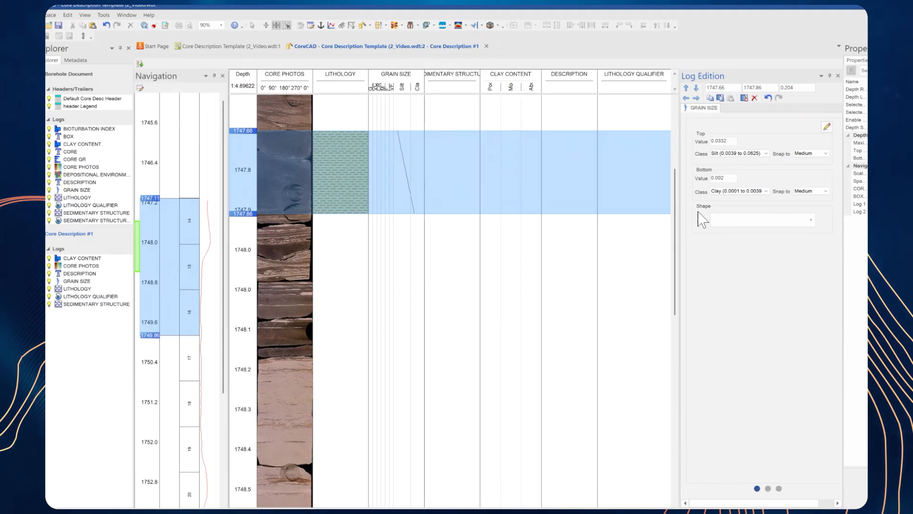
click(725, 222)
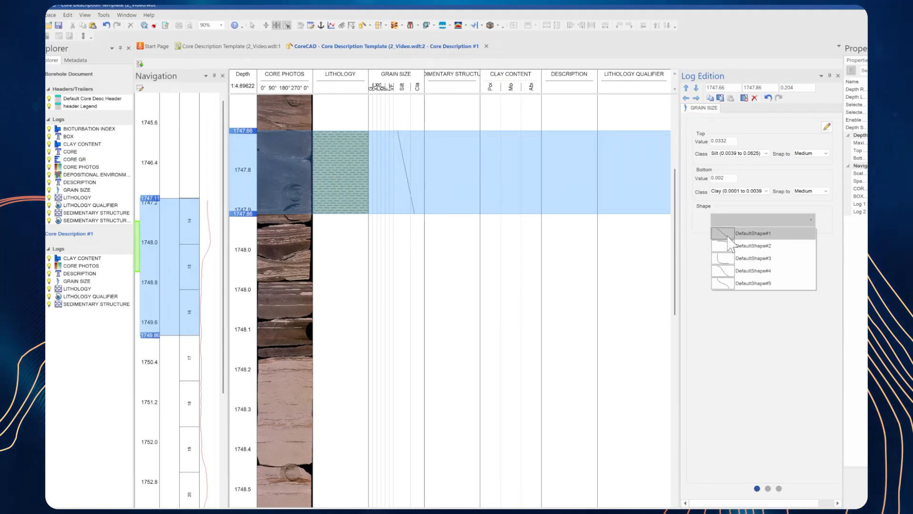
click(730, 286)
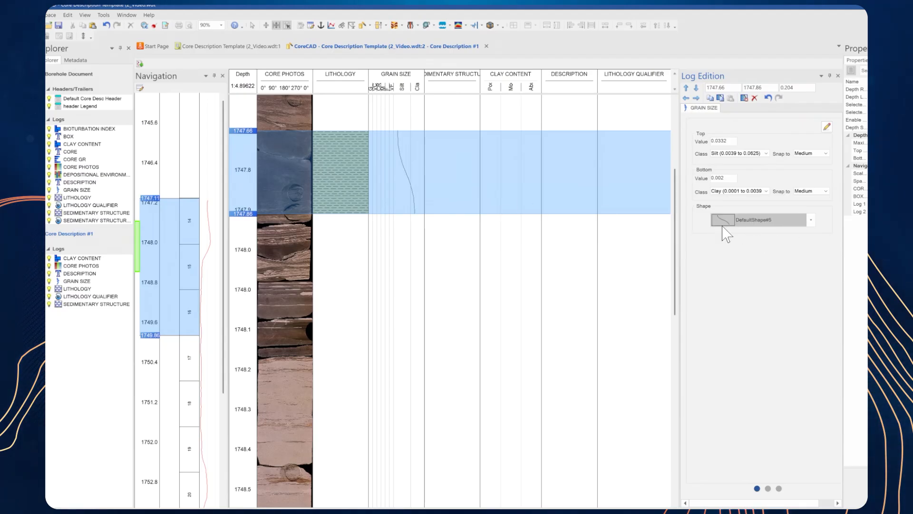
Step: Draw a freehand grain size curve down the selected interval
click(826, 127)
drag(400, 136, 409, 209)
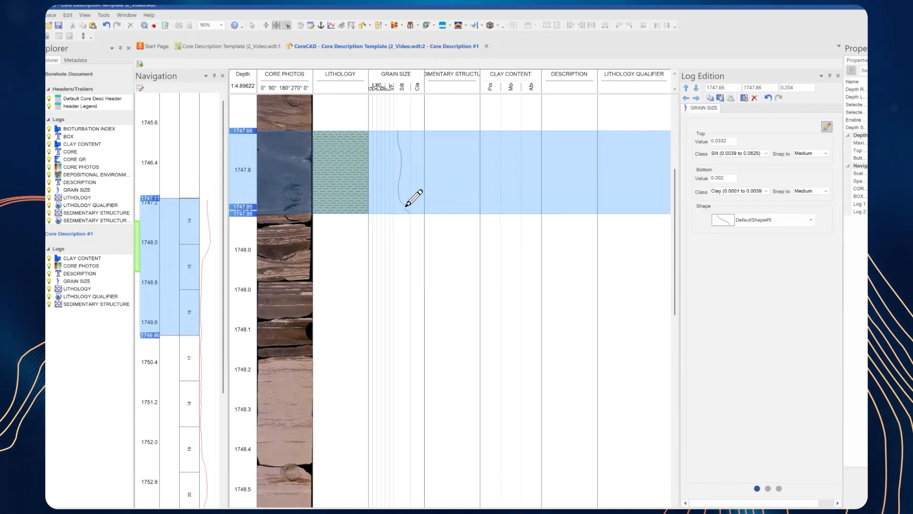
Step: Reshape the DefaultShape#5 grain size curve slightly by moving its upper and lower curvature handles outward
click(768, 489)
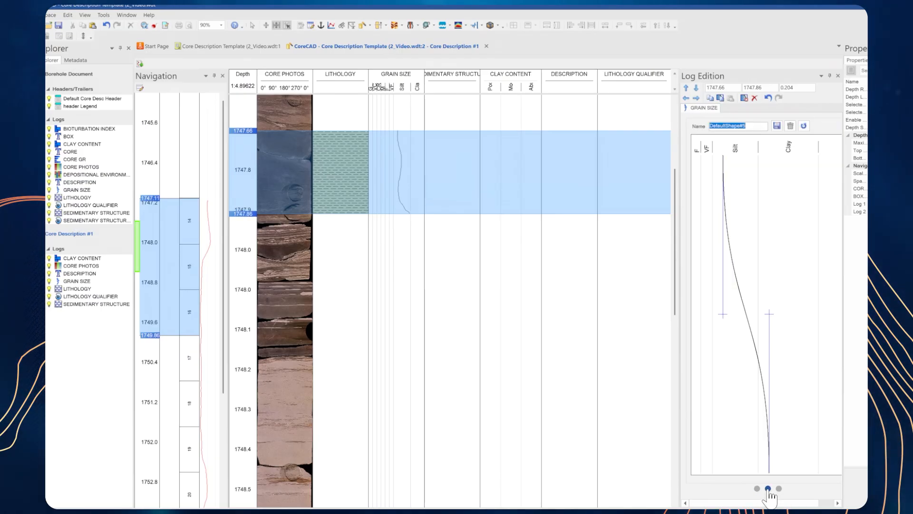
drag(769, 313, 776, 327)
drag(723, 313, 717, 312)
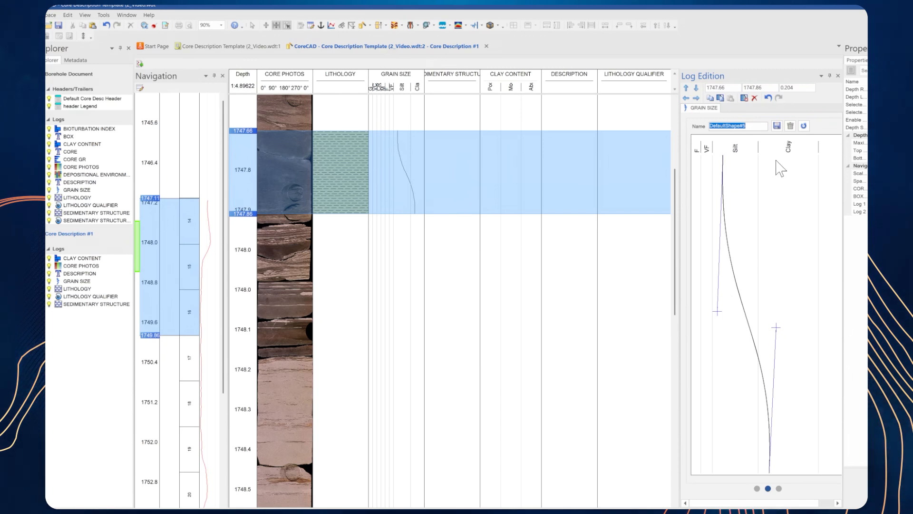
Step: Set the interval's clay content to the Abundant (2.5 to 3.5) class with a value of 2.8
click(697, 98)
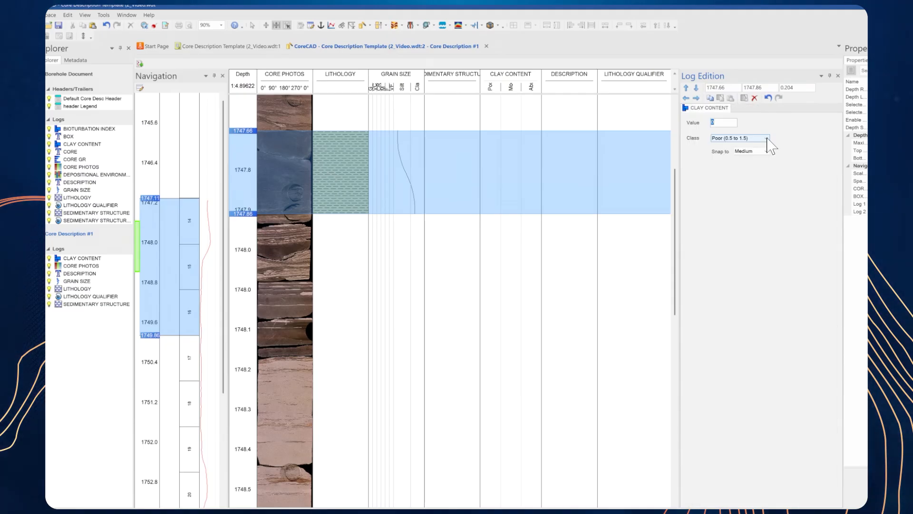
click(764, 138)
click(752, 160)
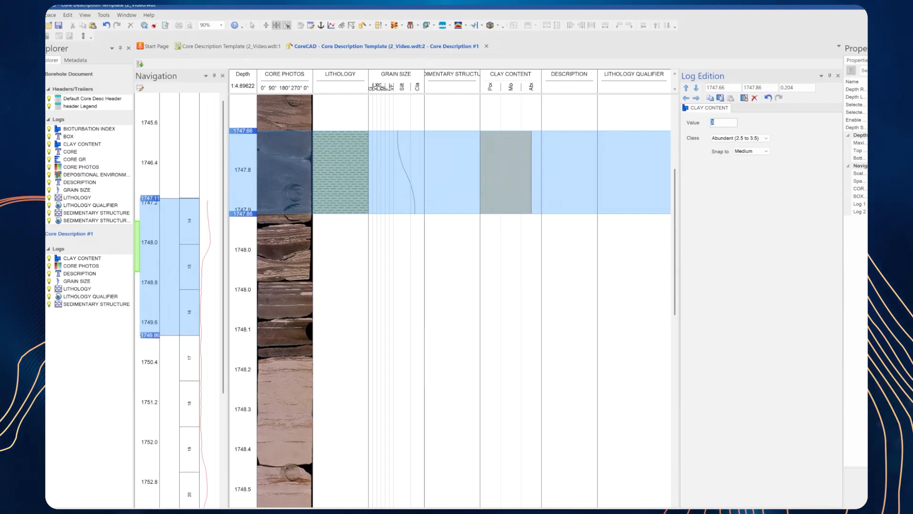
text(2.)
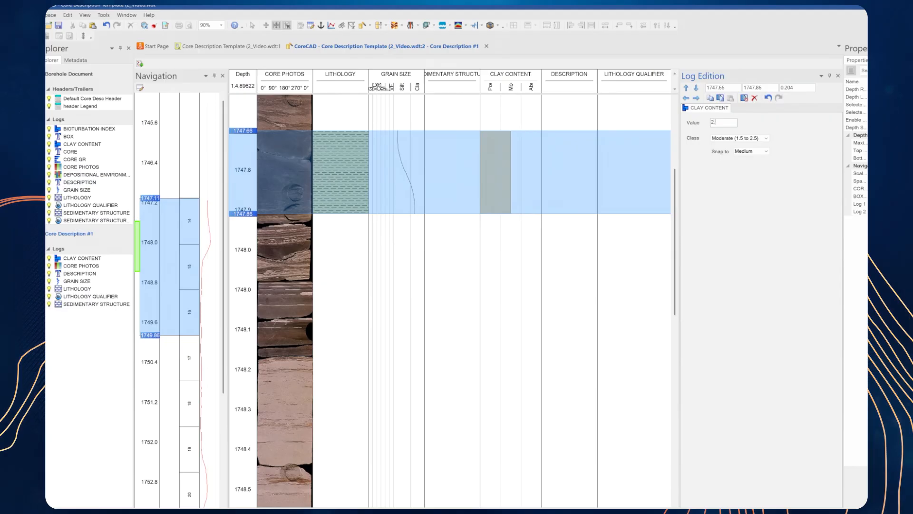
text(8)
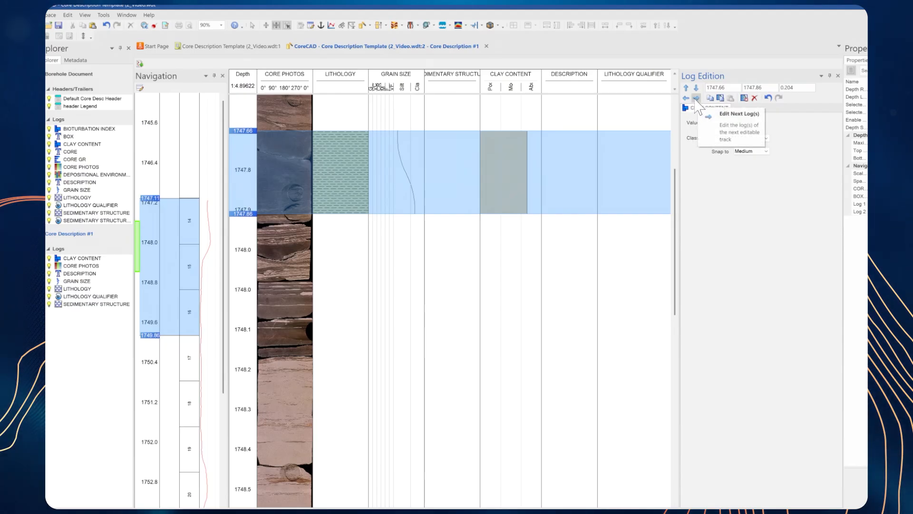
Step: Enter "Clay with no bedding" as the interval's text in the DESCRIPTION log
click(697, 99)
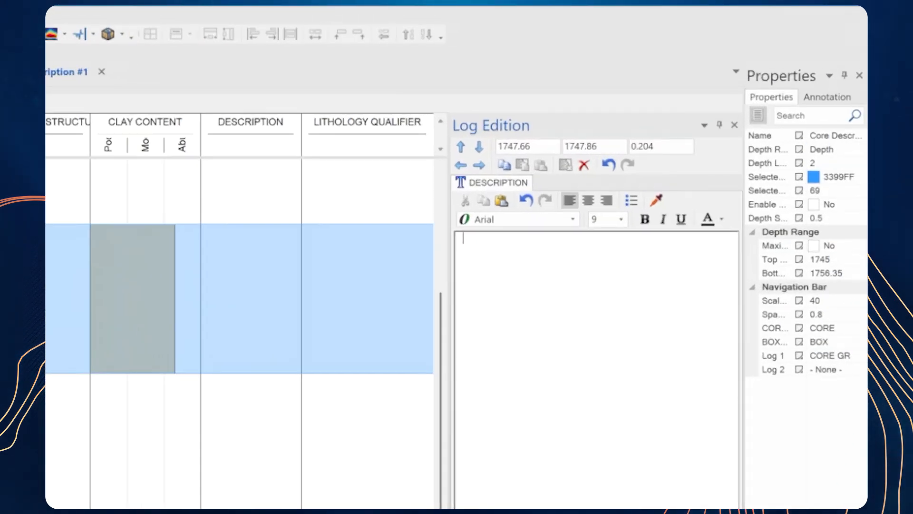
text(Cla)
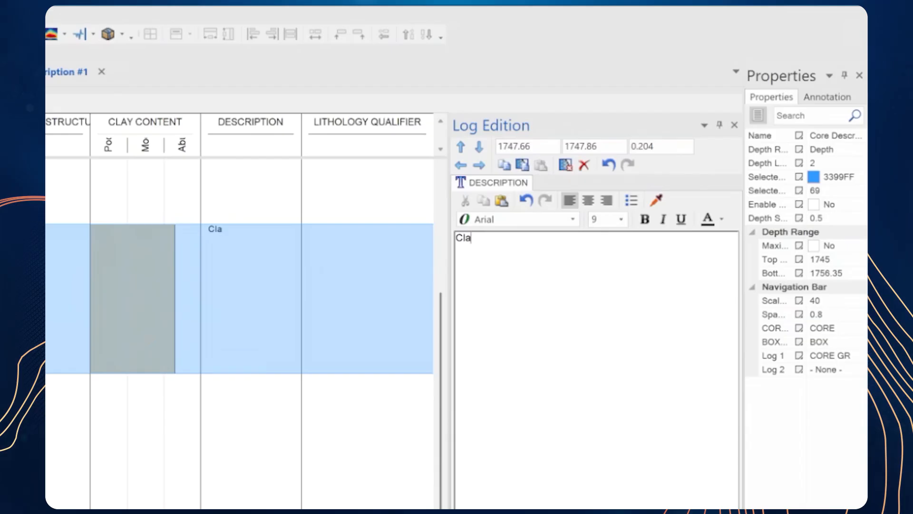
text(y with no nb)
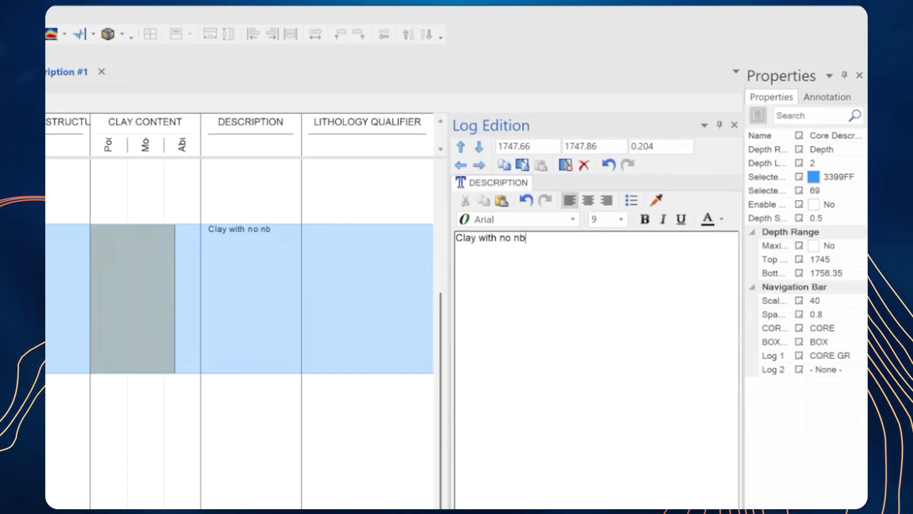
text(bedding)
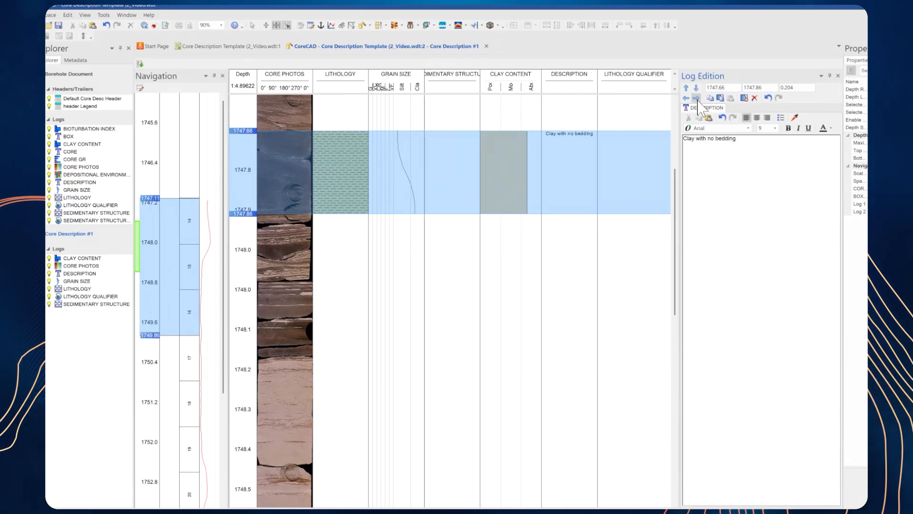
Step: Add the py - pyritic lithology qualifier as a single point symbol and as a symbol spanning the whole interval
click(697, 98)
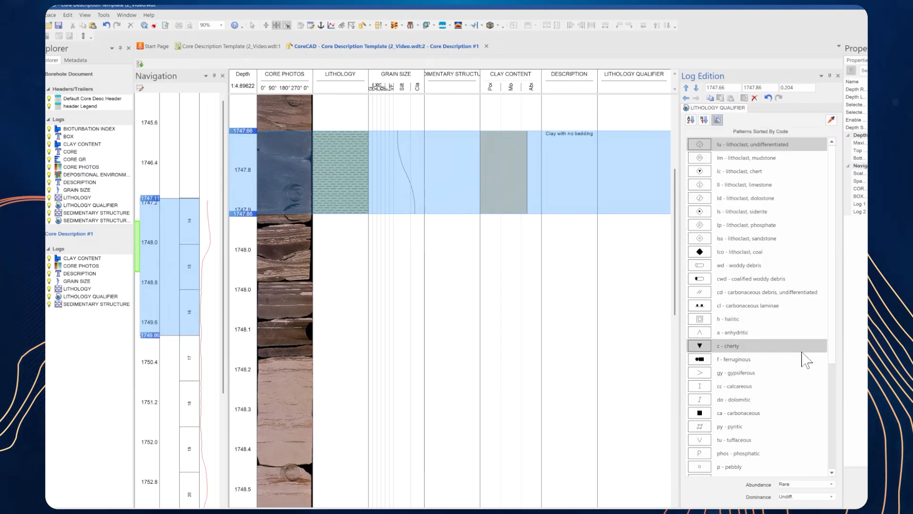
scroll(836, 337, down, 1)
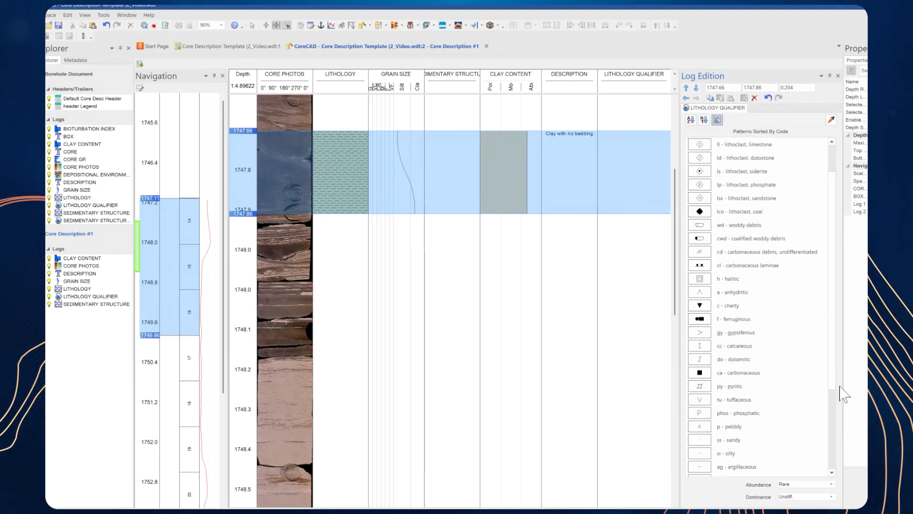
click(717, 388)
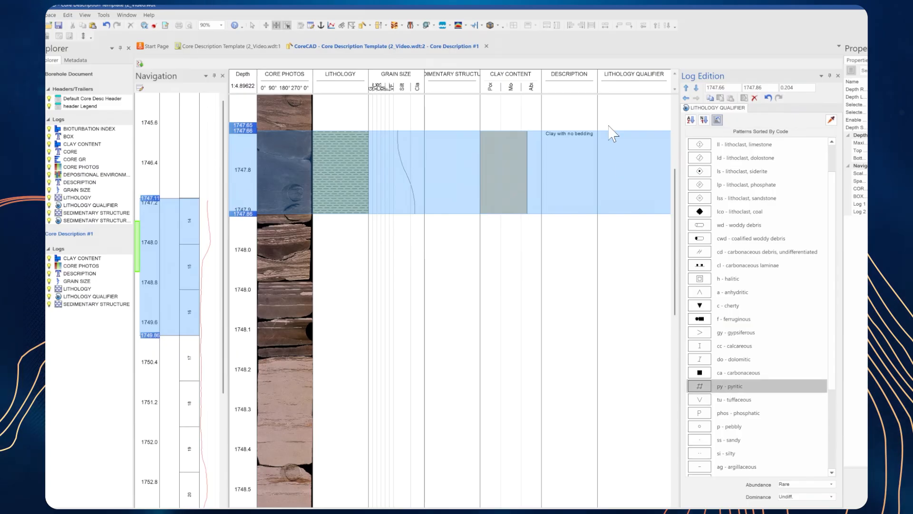
click(653, 152)
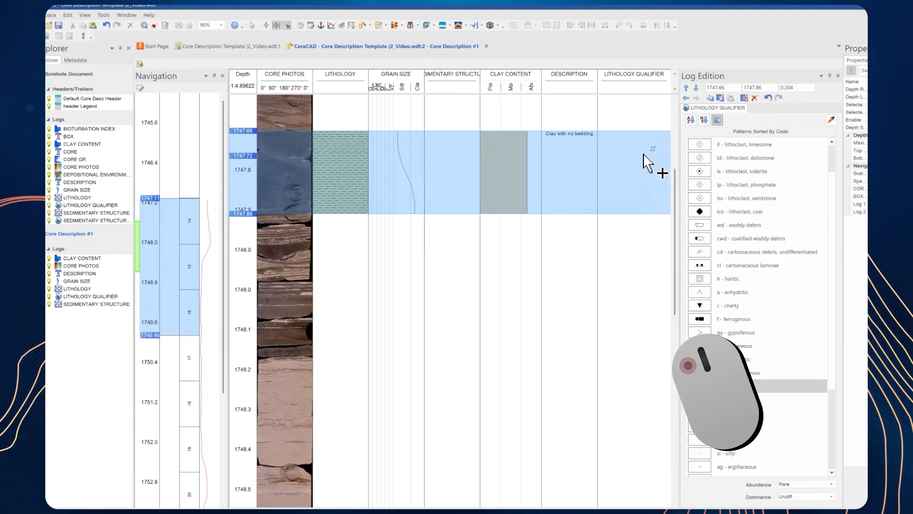
click(619, 162)
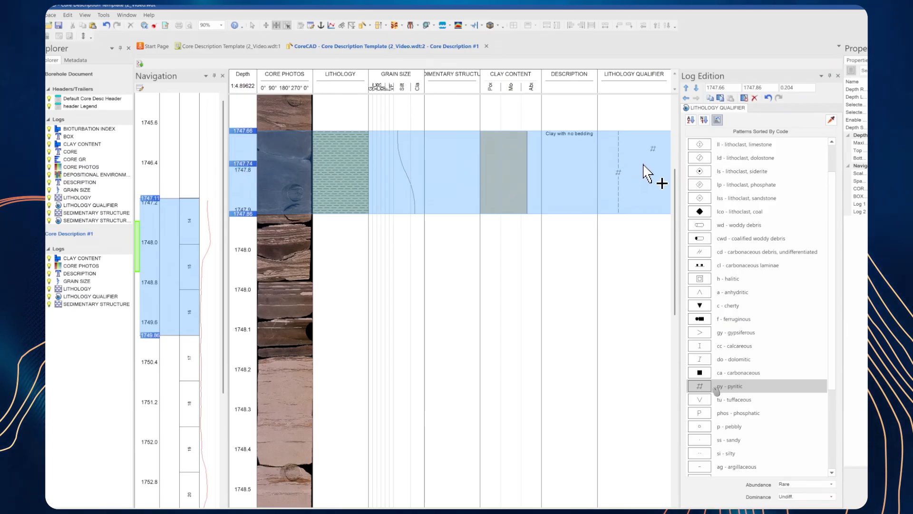
Step: Add a pyritic symbol over a partial depth range, and remove it and the point symbol, keeping only the full-interval qualifier
drag(645, 168, 649, 190)
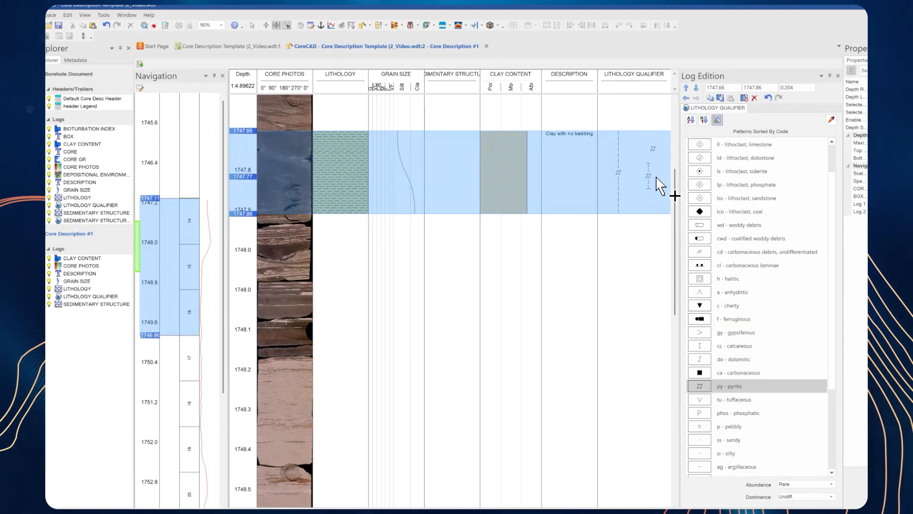
key(ctrl)
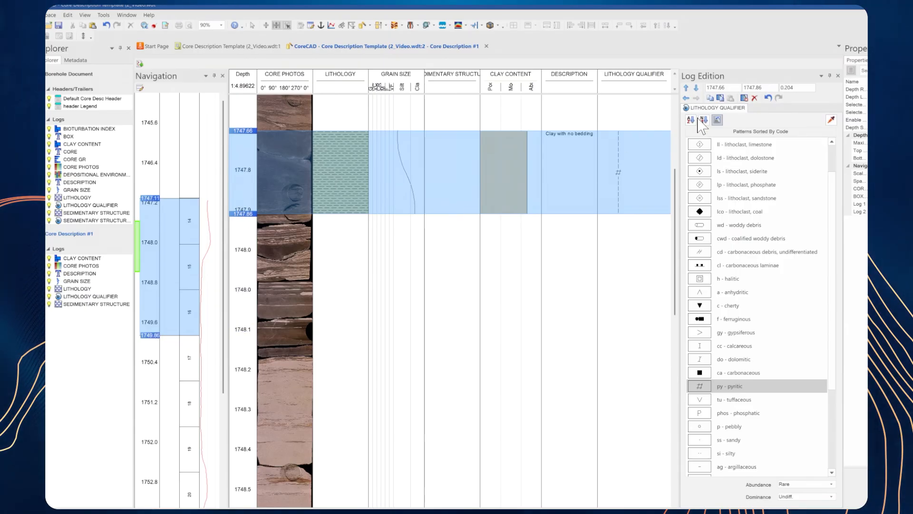
Step: Copy the clay interval's data in all logs, paste it over the interval from 1748.13 to 1748.21 m, and clear the selection
click(710, 97)
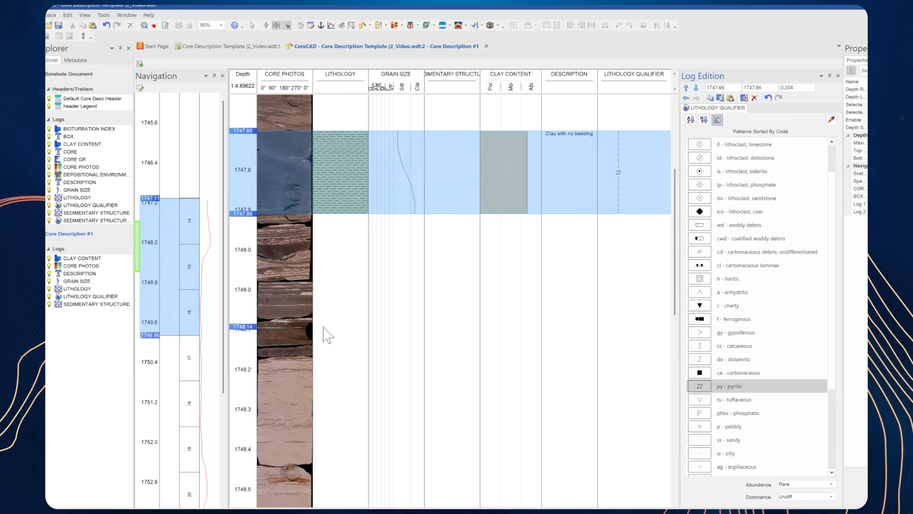
drag(331, 325, 338, 362)
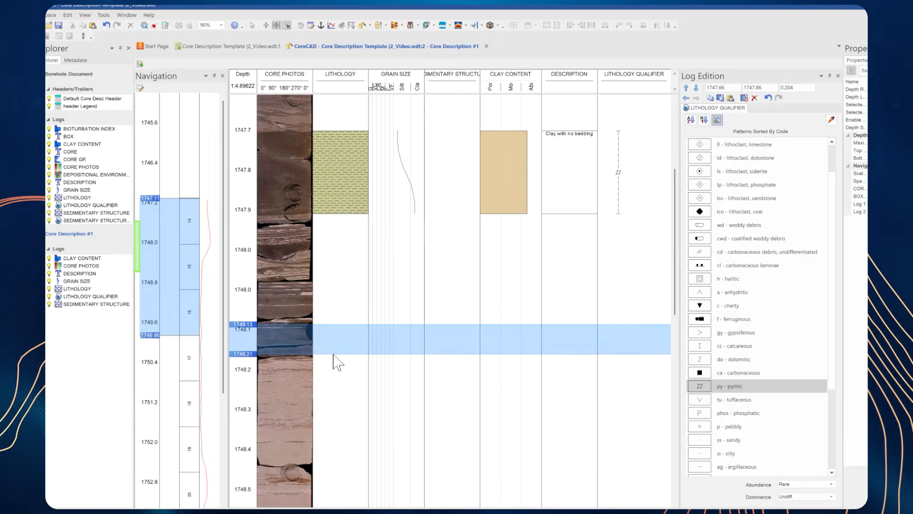
click(696, 98)
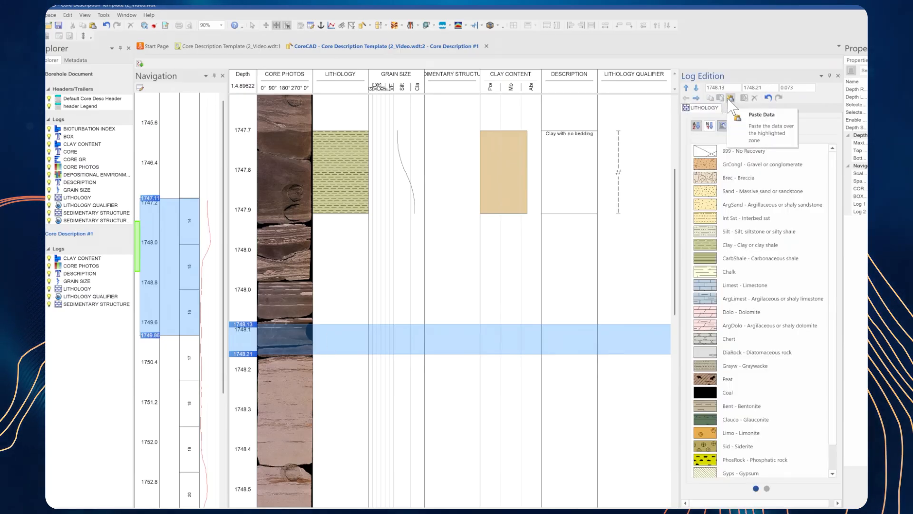
click(731, 98)
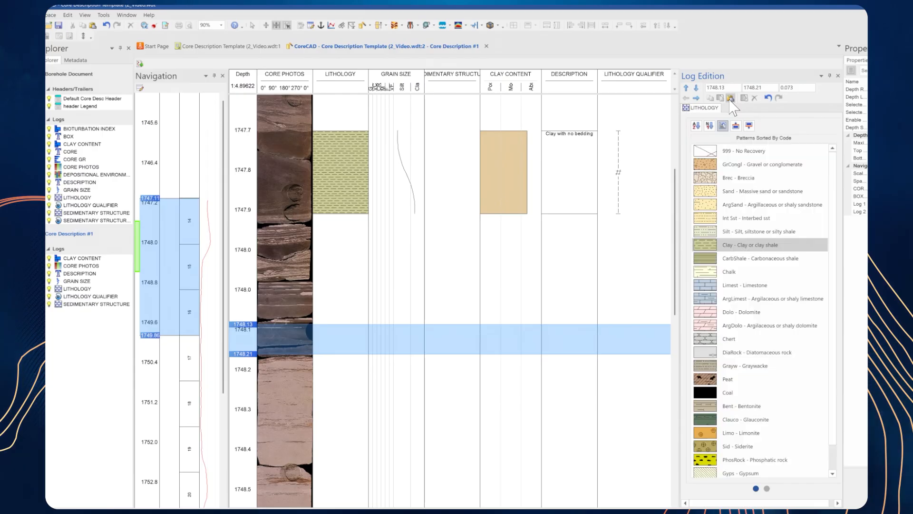
click(417, 320)
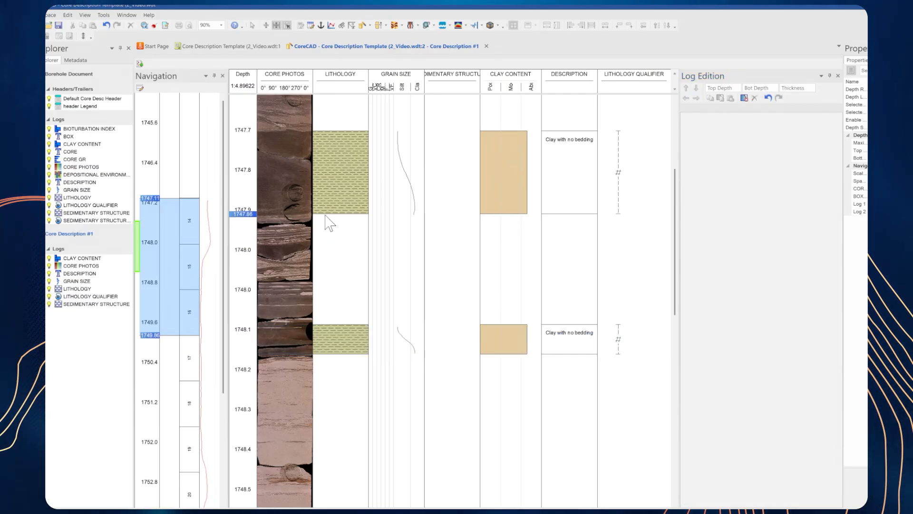
Step: Select the core interval from 1747.86 to 1748.05 m and assign it the Sand - Massive sand or sandstone lithology pattern
drag(324, 214, 326, 290)
click(355, 259)
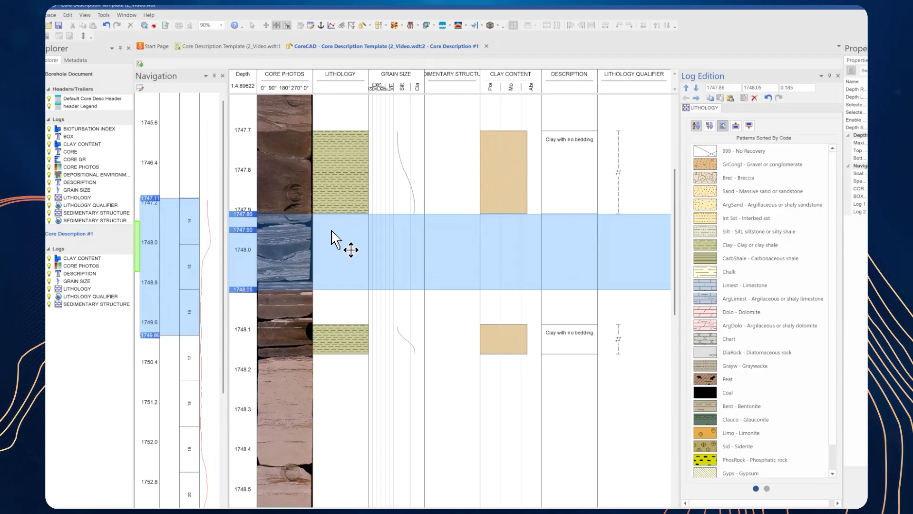
click(731, 194)
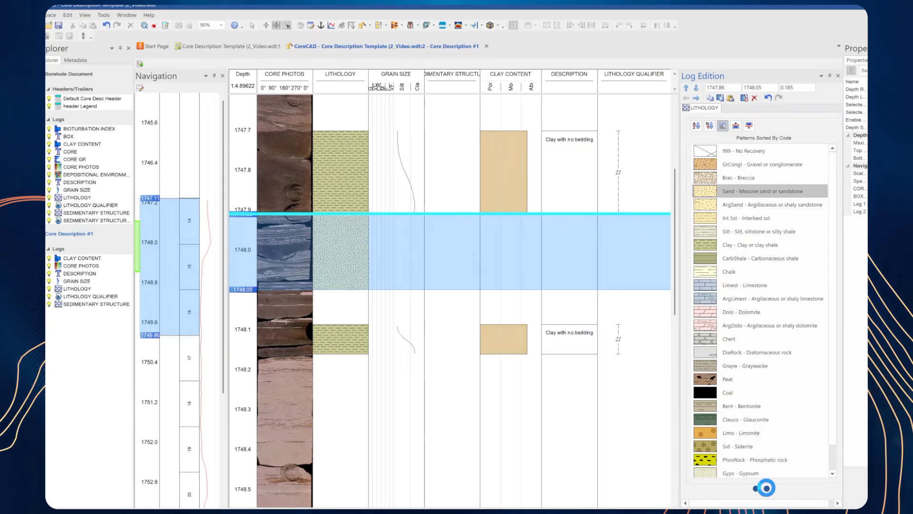
Step: Interbed the sand interval with Clay - Clay or clay shale and set the interbedding percentage to 5
click(767, 488)
click(773, 132)
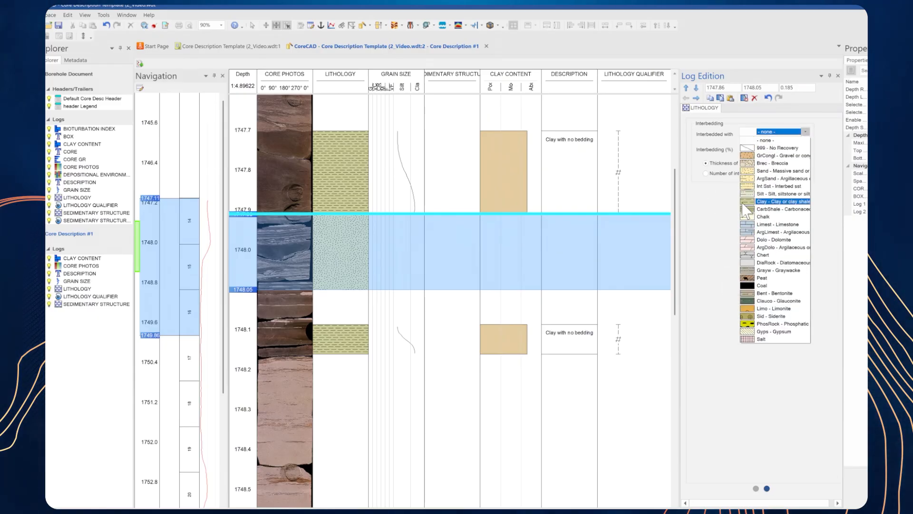
click(762, 202)
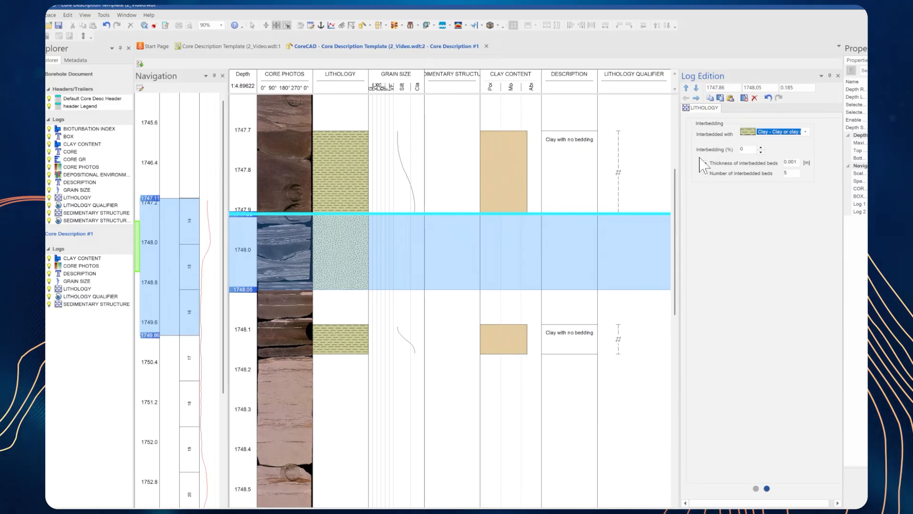
click(746, 149)
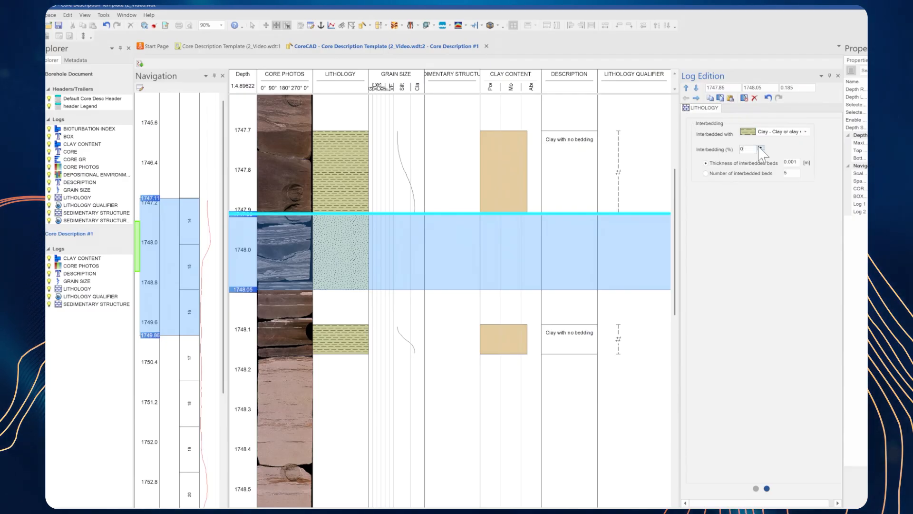
click(761, 147)
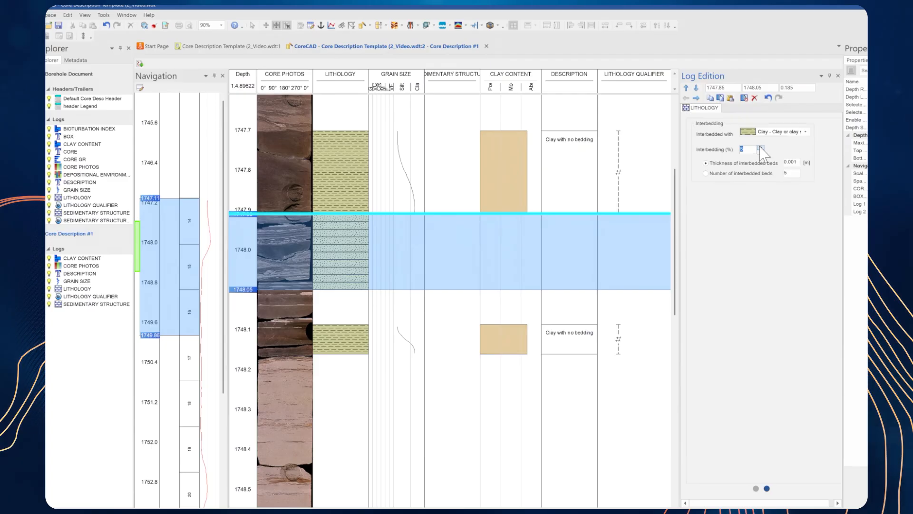
Step: Set the sand interval's lithology interbedding to 20 percent and increase the thickness of the interbedded clay beds
text(20)
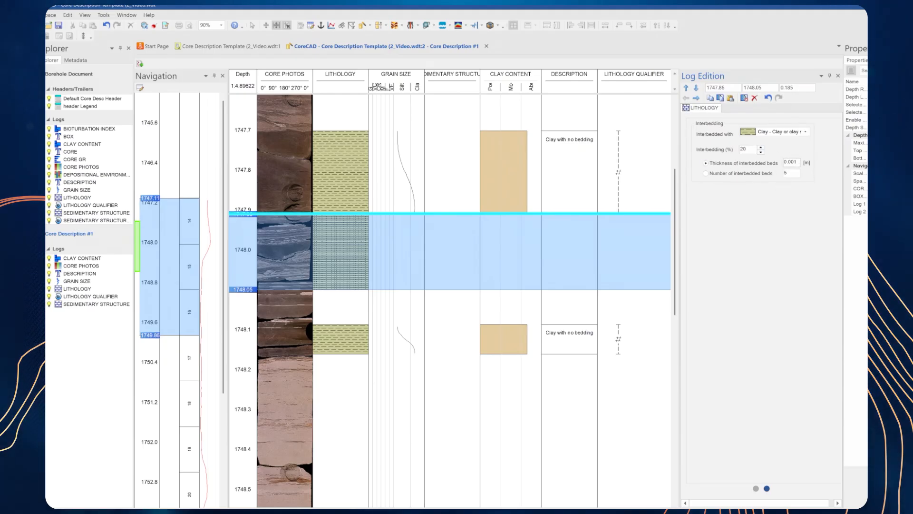
key(BackSpace)
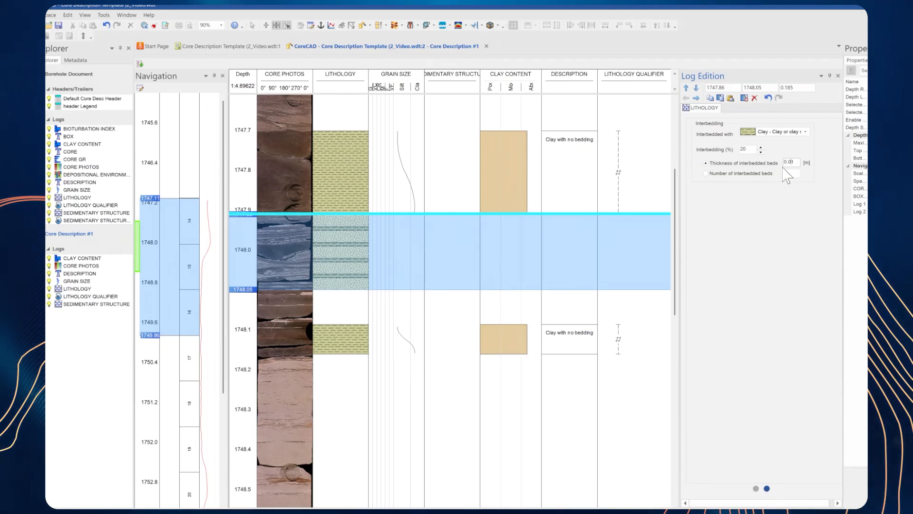
Step: Set the sand interval's grain size to F (0.125 to 0.25) at the top and VF (0.0625 to 0.125) at the base, with shape DefaultShape#5
click(697, 98)
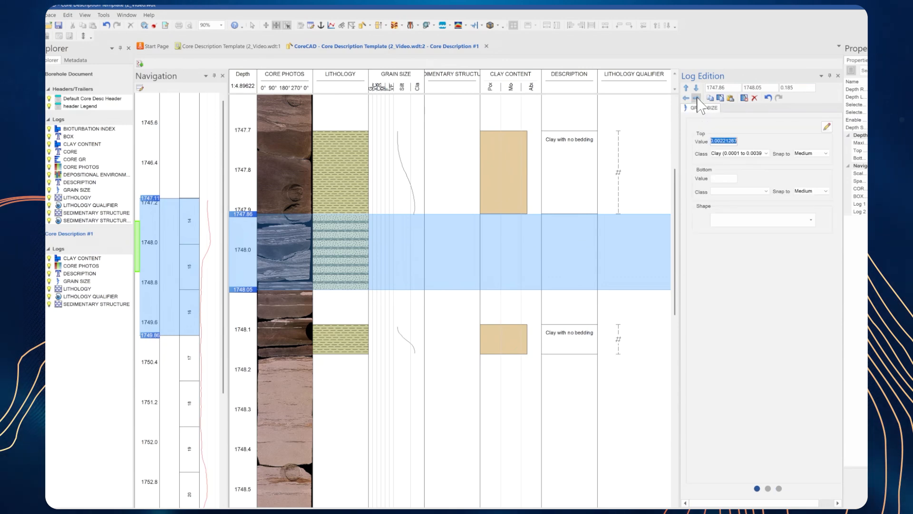
click(749, 153)
click(741, 177)
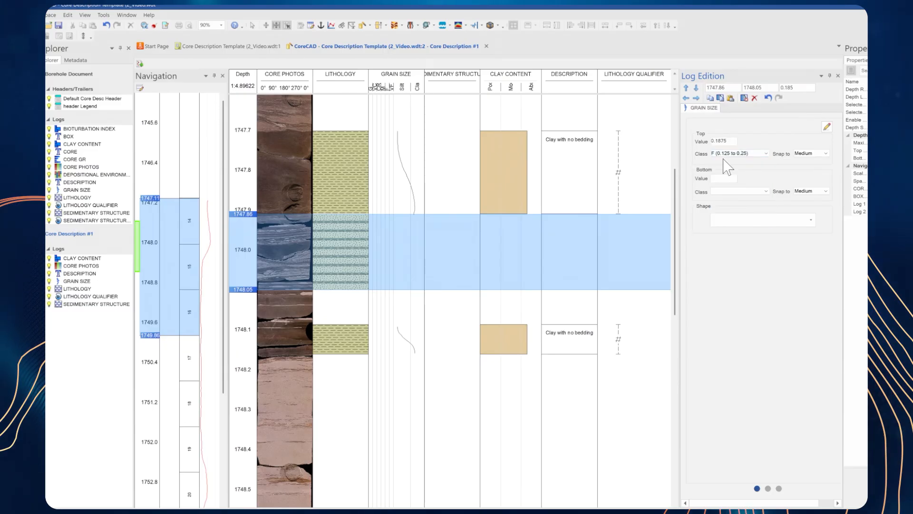
click(737, 191)
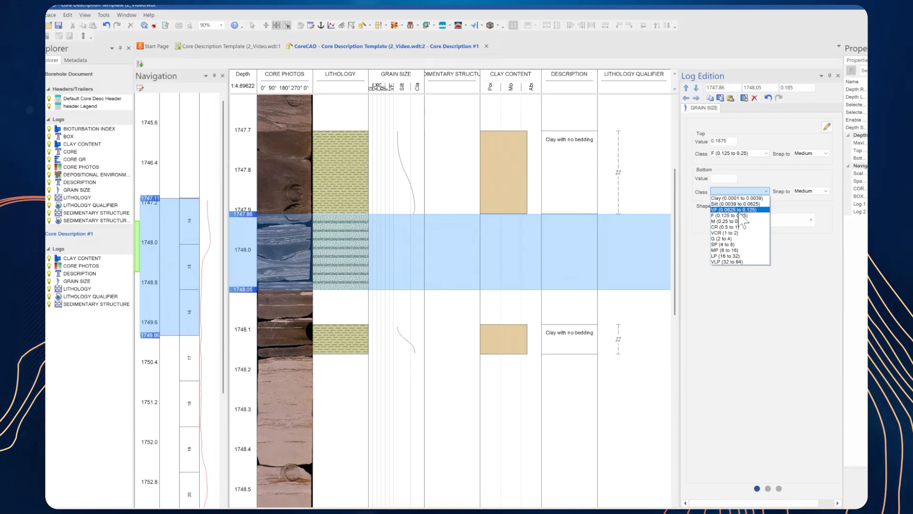
click(739, 211)
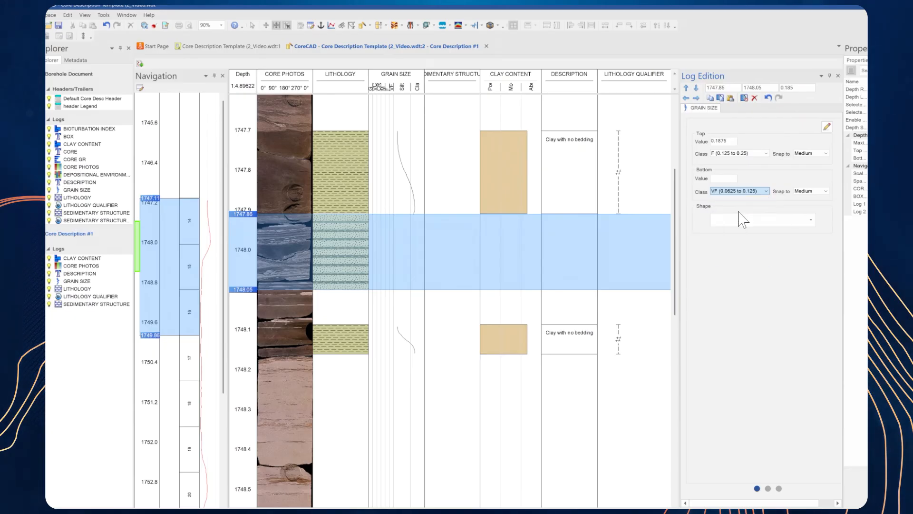
click(782, 219)
click(759, 297)
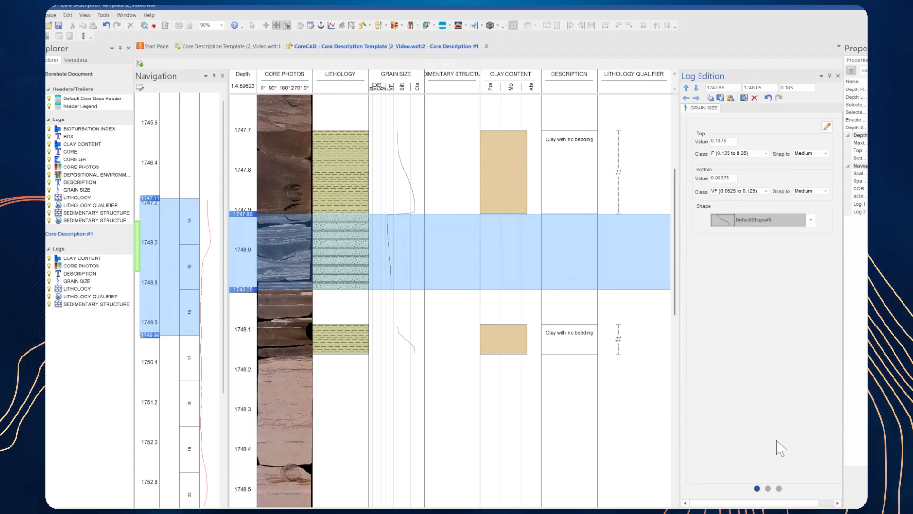
Step: Interbed the interval's grain size with the Clay (0.0001 to 0.0039) class and apply an interbedding percentage
click(778, 488)
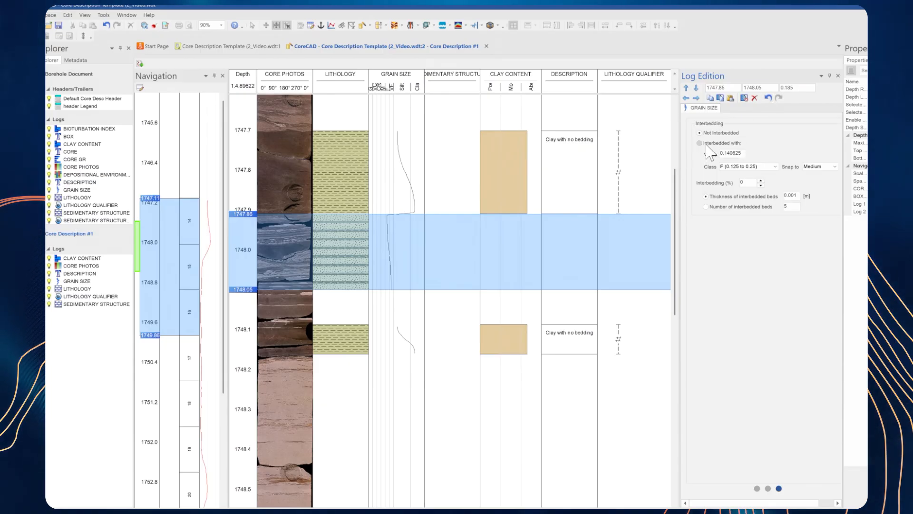
click(747, 167)
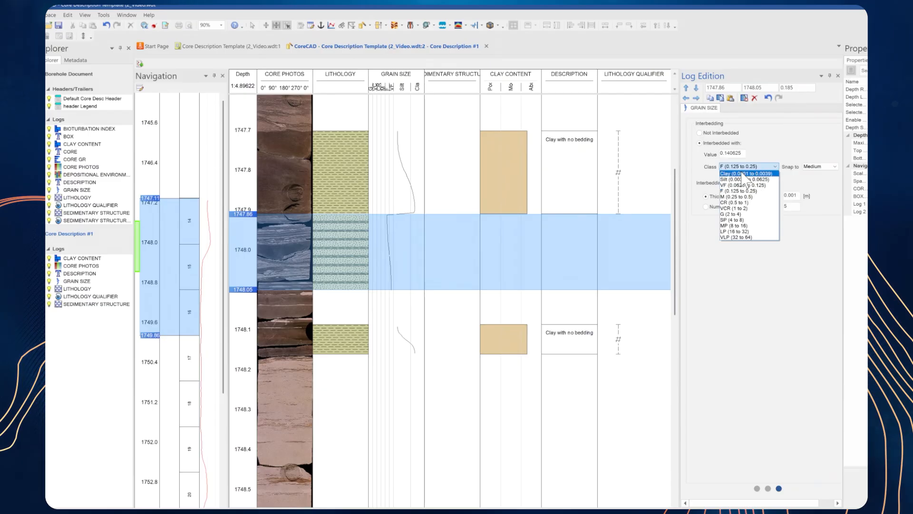
click(745, 177)
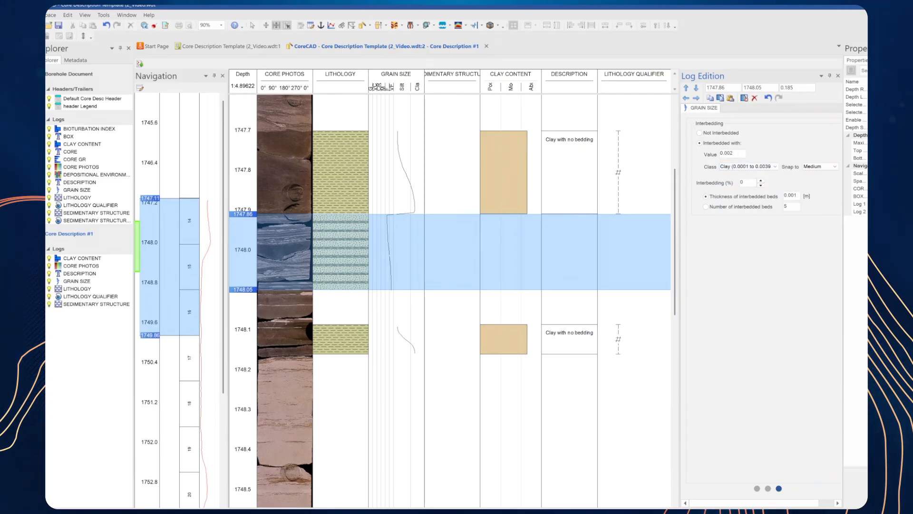
key(Return)
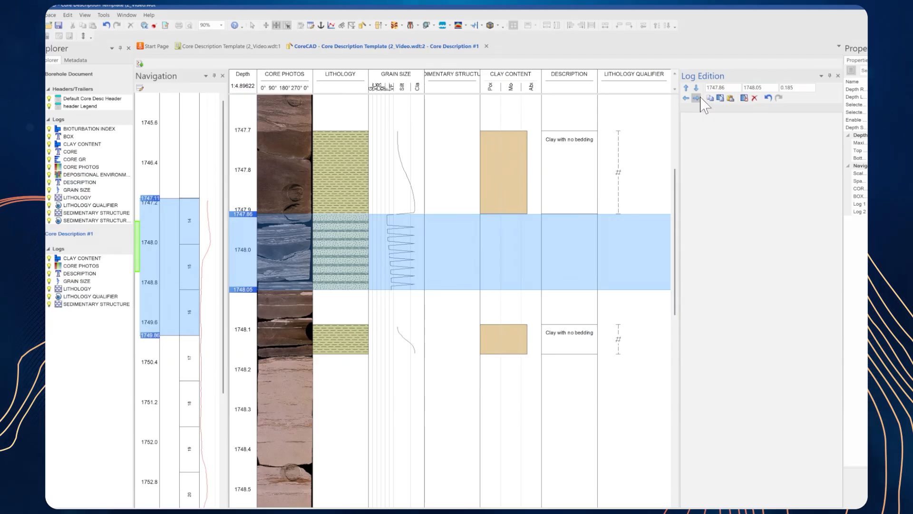
Step: Assign the non-parallel lamination sedimentary structure to the sand interval and set its clay content to Moderate (1.5 to 2.5)
click(701, 98)
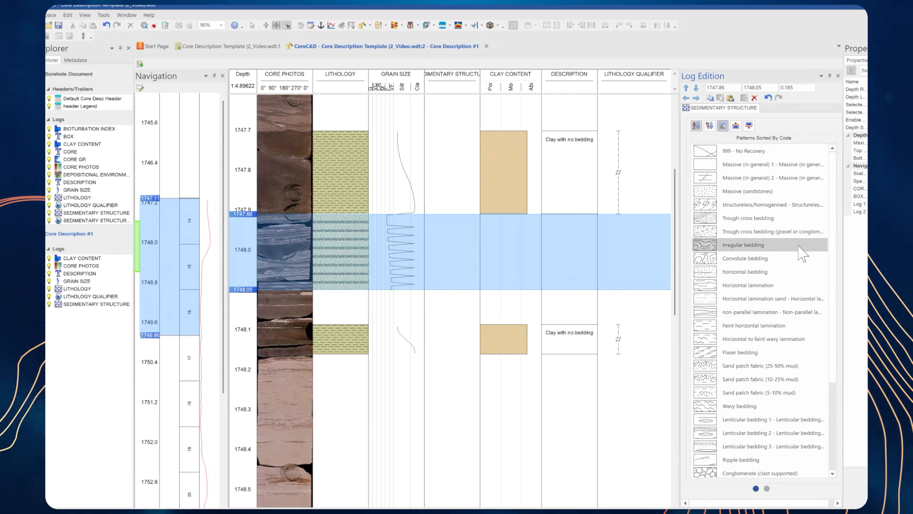
click(760, 313)
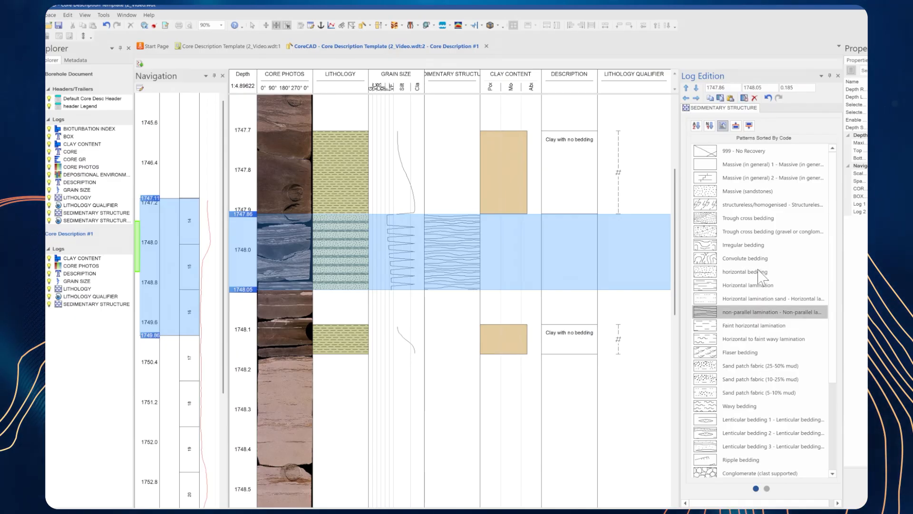
click(697, 98)
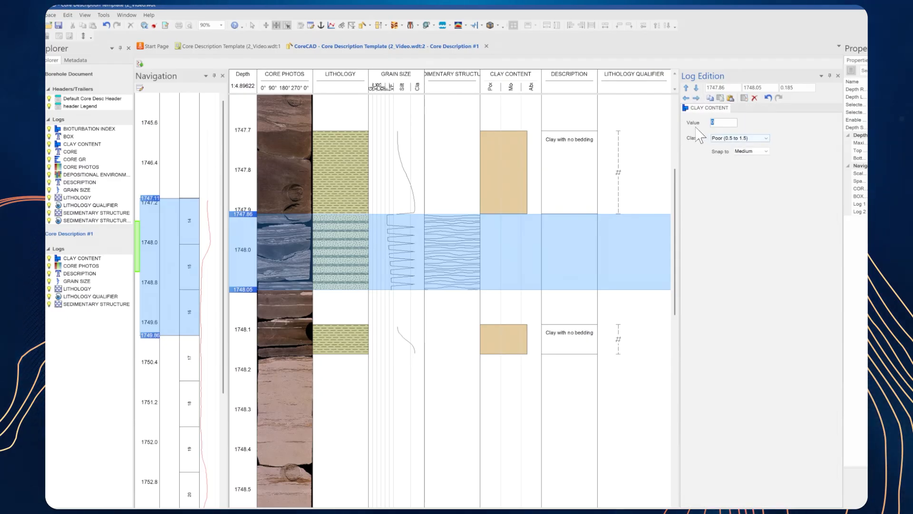
click(721, 139)
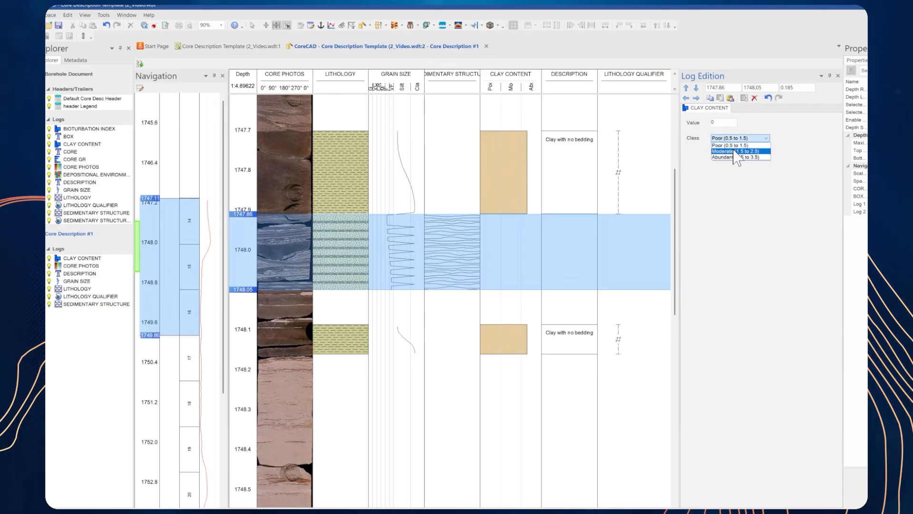
click(737, 151)
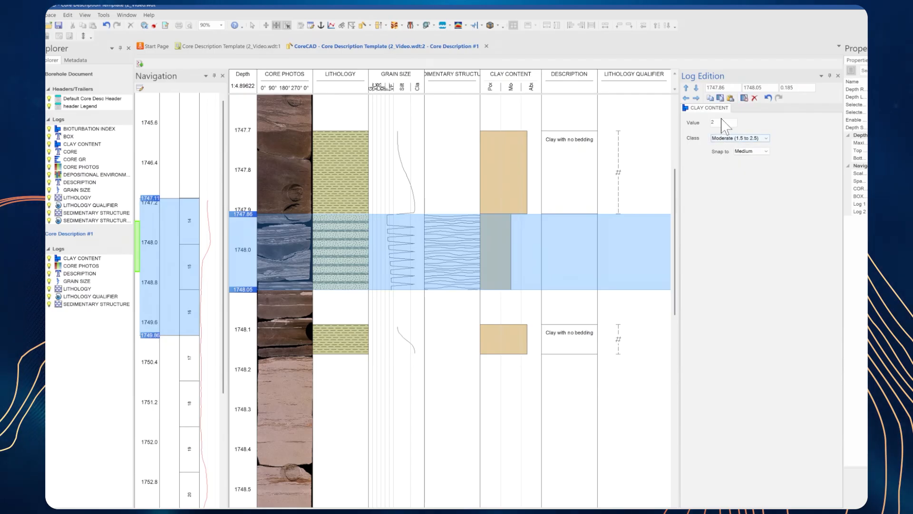
Step: Enter the description "Sand with clay interbedding" for the interval from 1747.86 to 1748.05 m
click(697, 98)
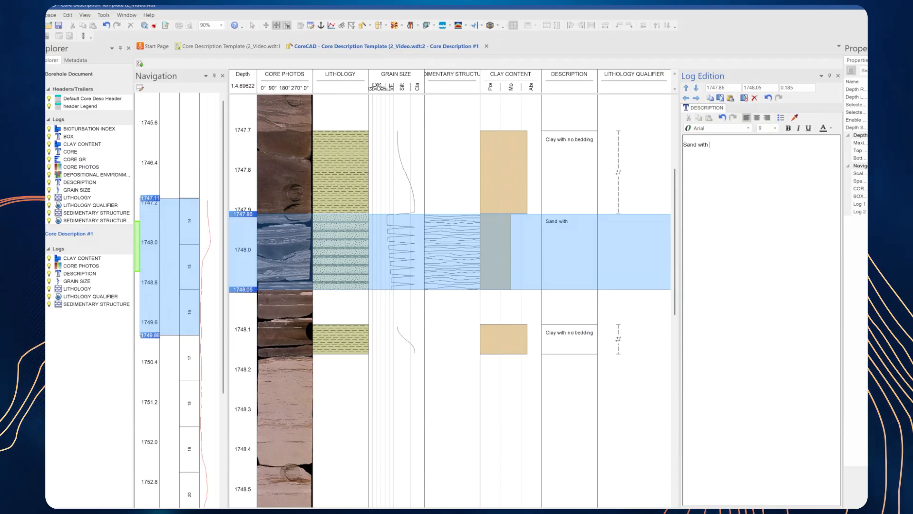
text(lay inter)
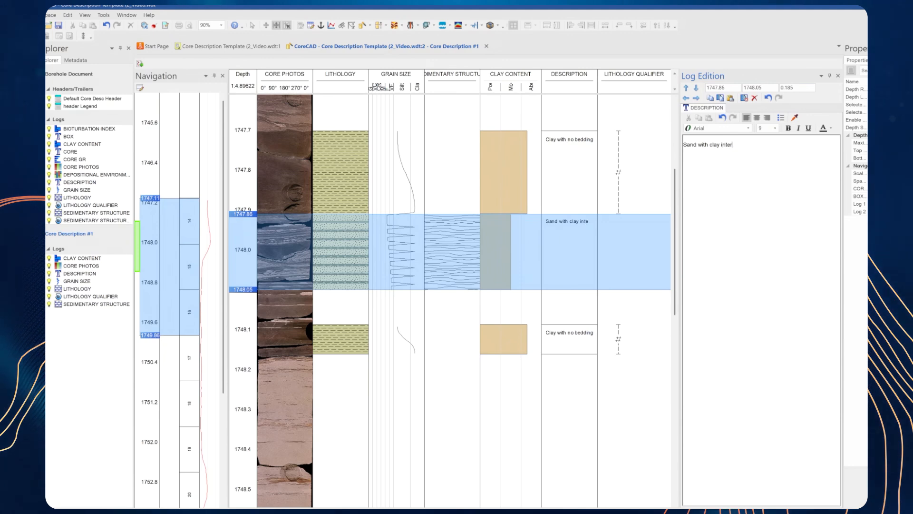
text(bedding)
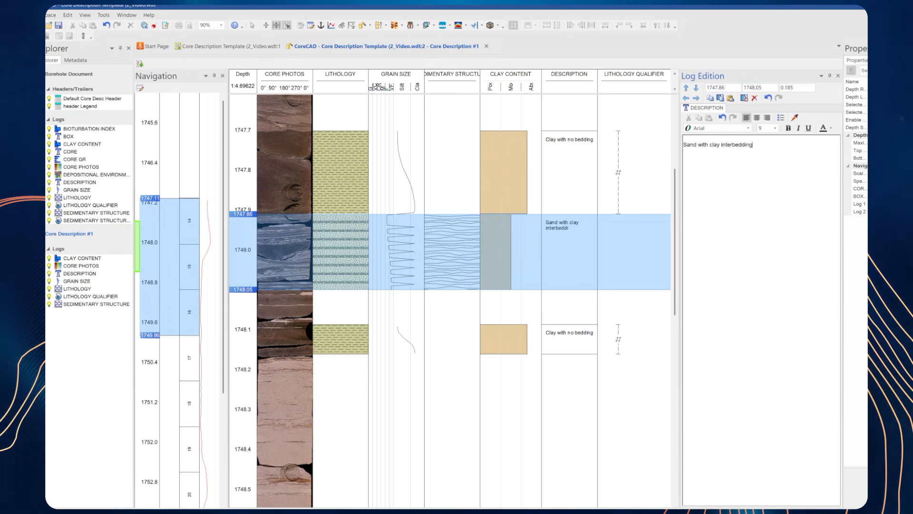
Step: Add three pyritic lithology qualifiers over partial depth ranges within the sand interval, and switch to the Core Description Template document
click(696, 97)
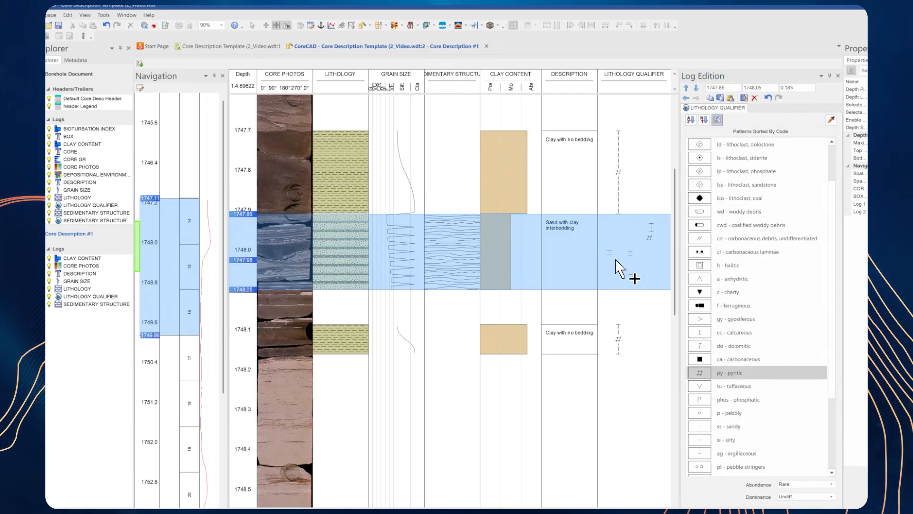
click(610, 260)
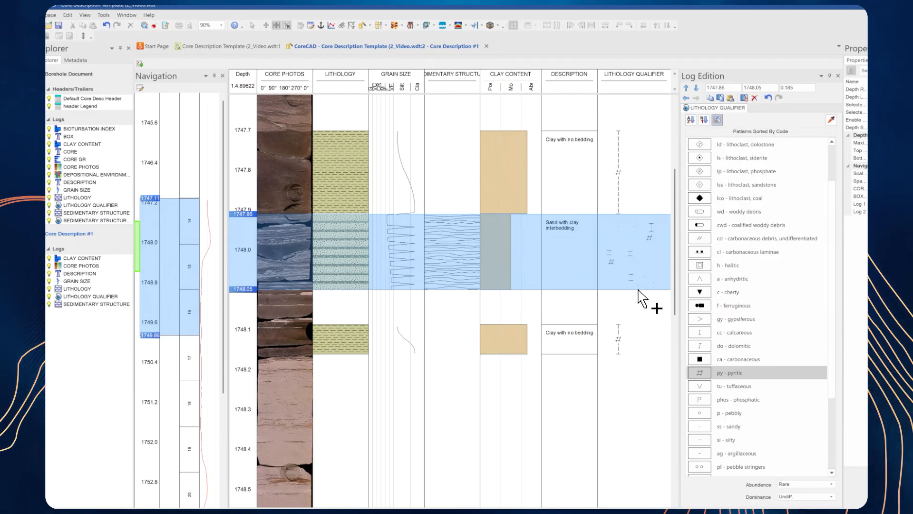
click(637, 287)
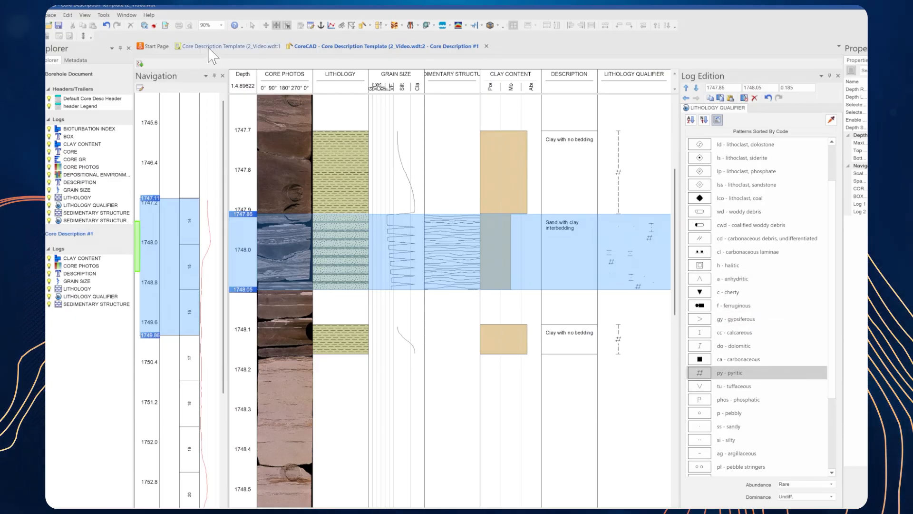
click(228, 47)
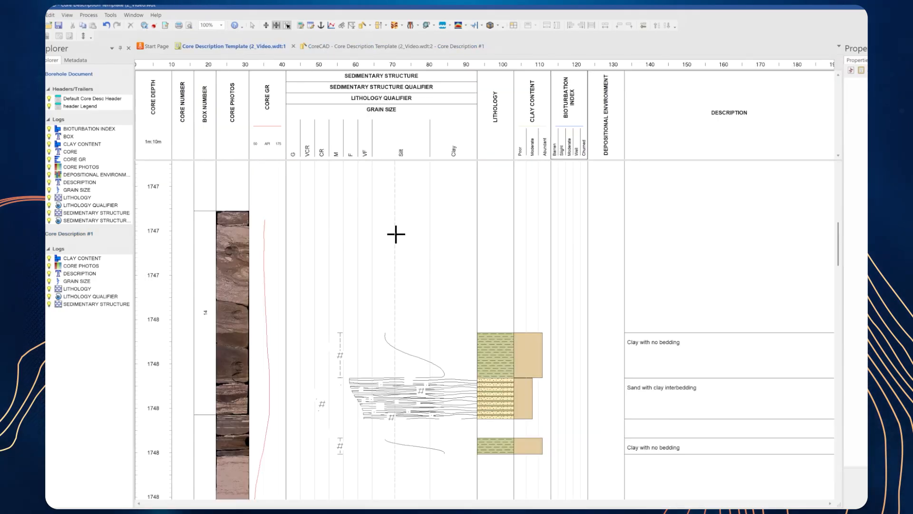